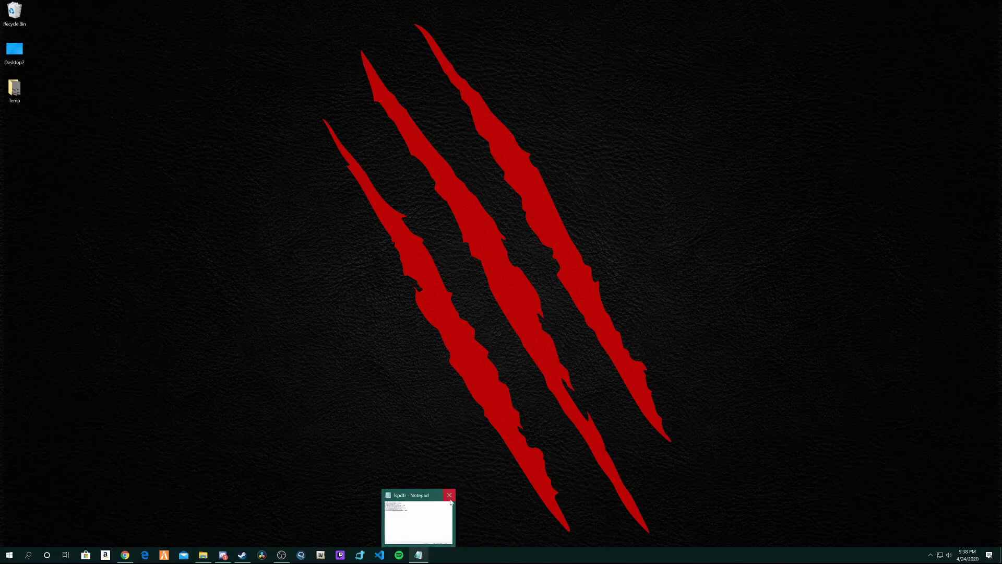
Close the lspdfr notes in Notepad, leaving Chrome running on the taskbar
left_click(449, 491)
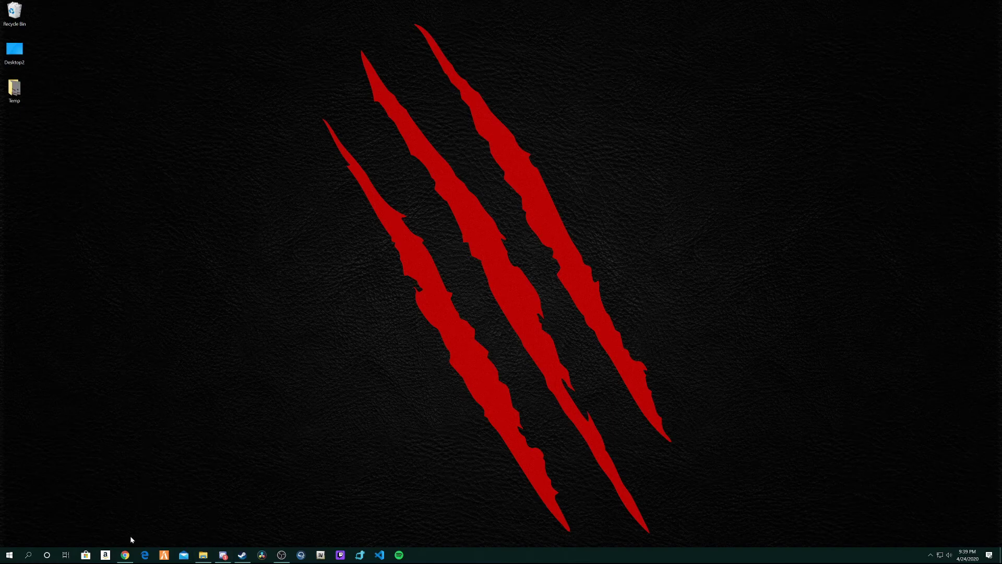
mouse_move(127, 557)
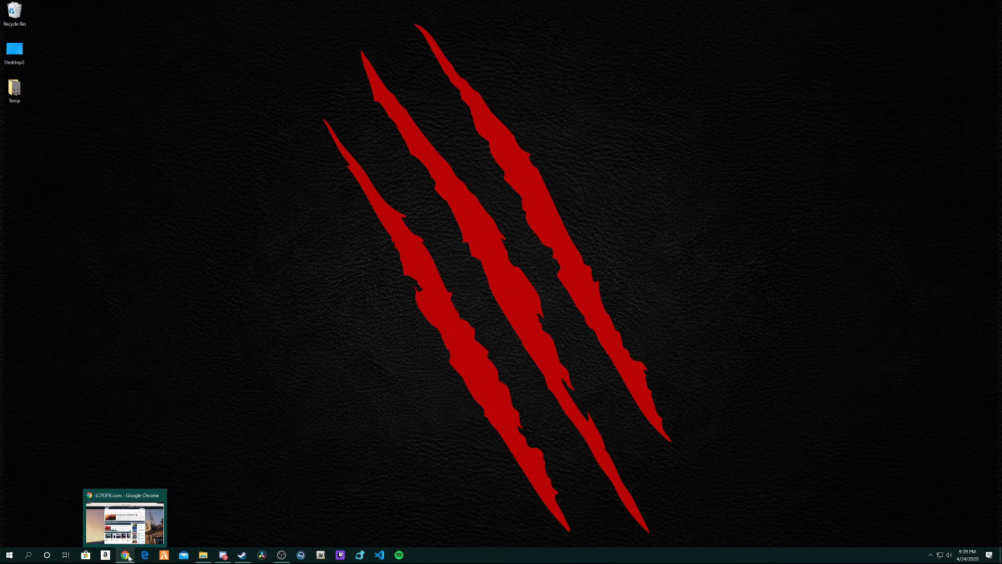
Restore the LCPDFR.com browser and go from the LSPDFR homepage to the 0.4.7 download page
left_click(124, 557)
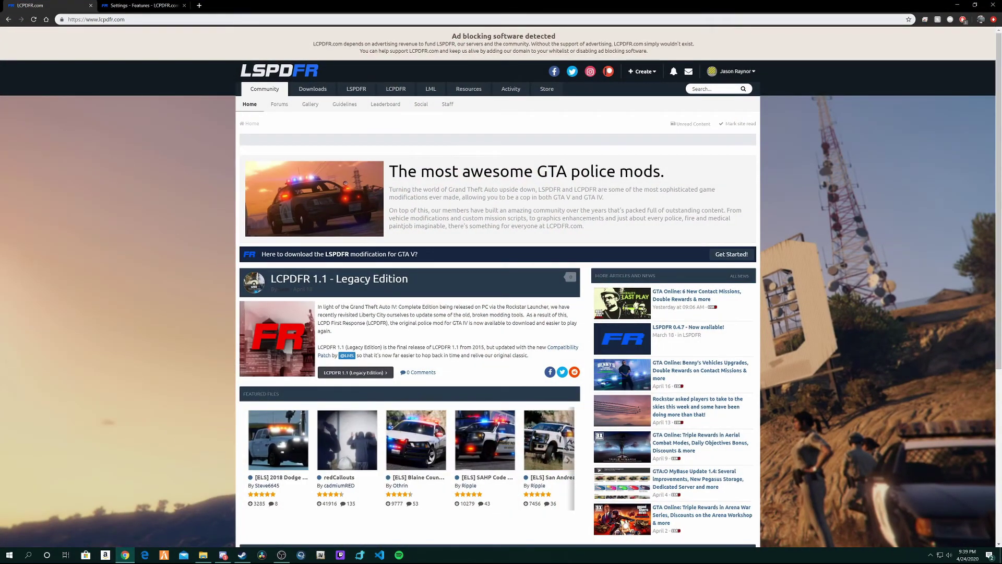
key("ctrl+l")
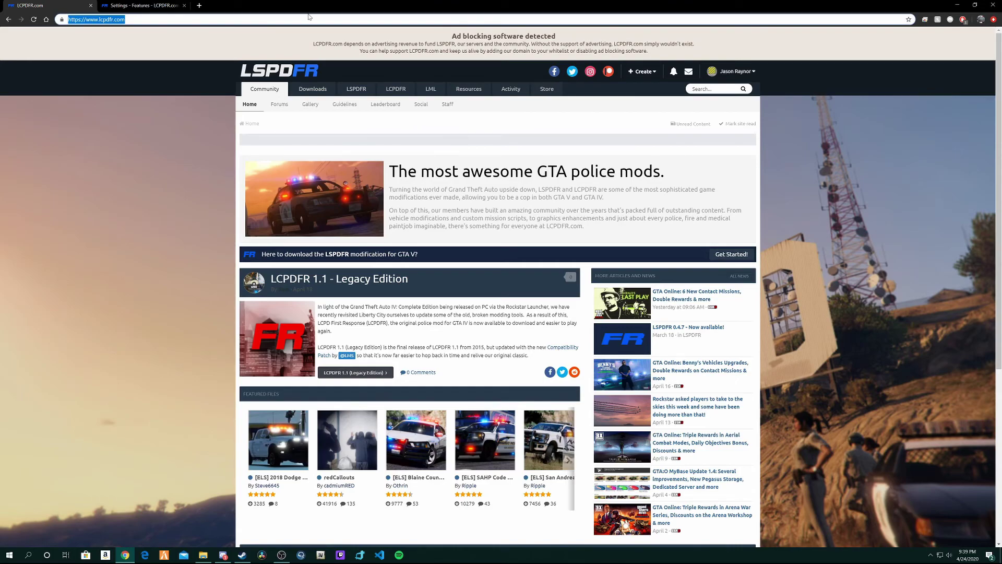
key("End")
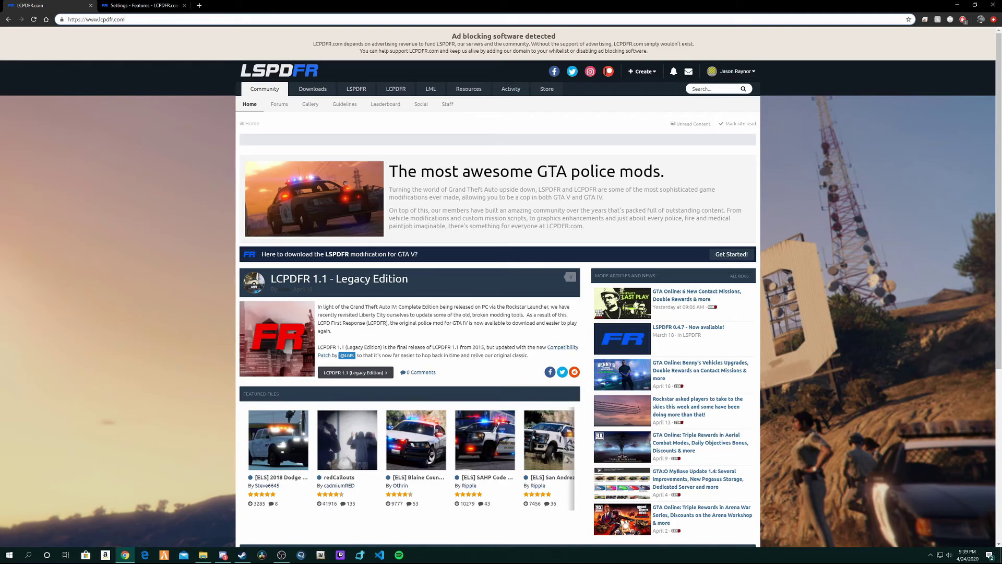
mouse_move(365, 92)
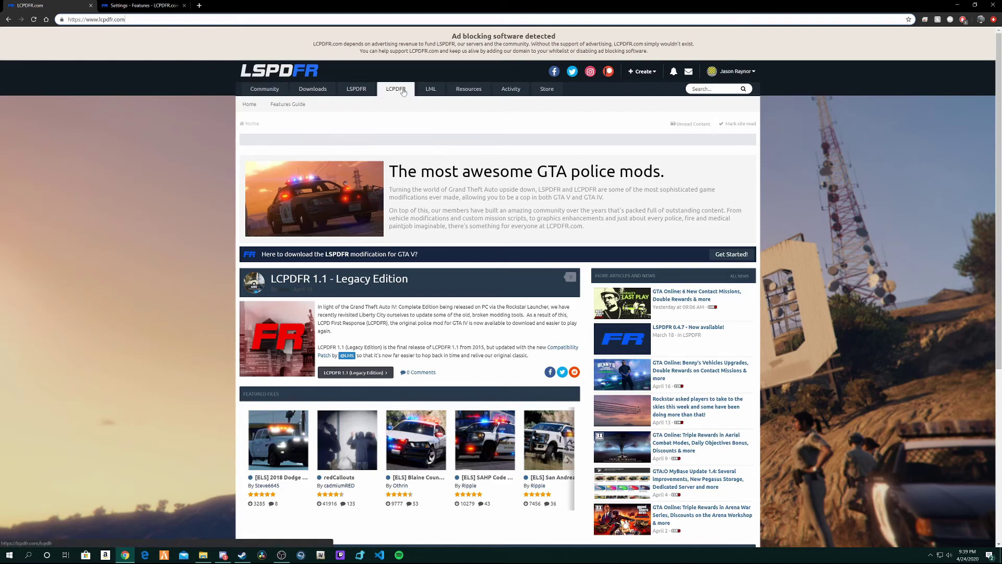
left_click(365, 92)
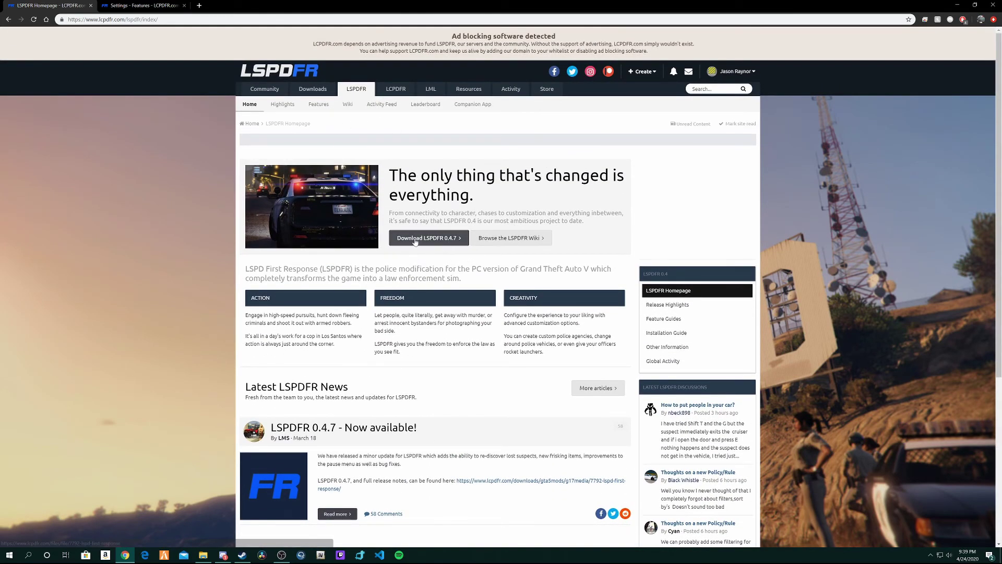
left_click(458, 238)
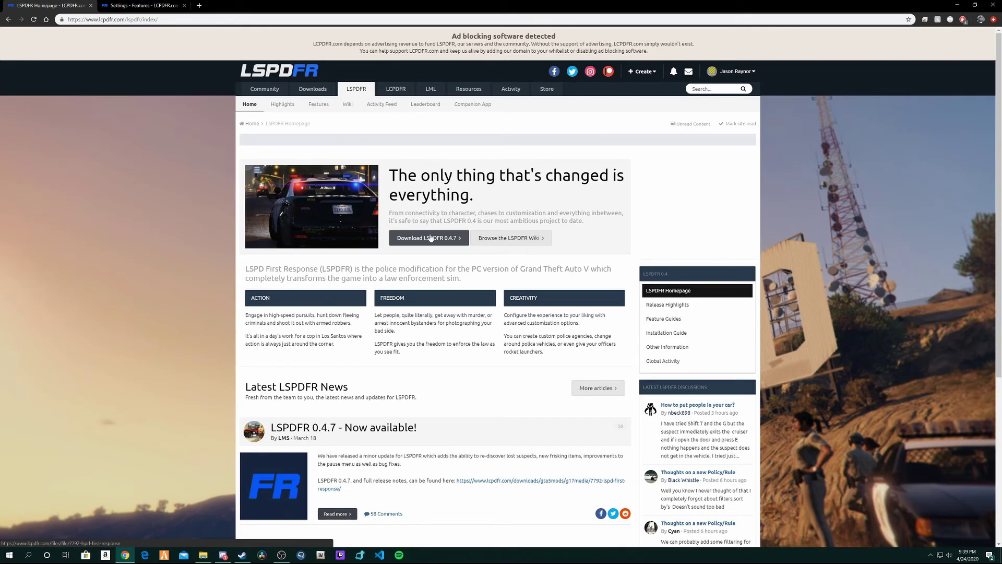
left_click(456, 239)
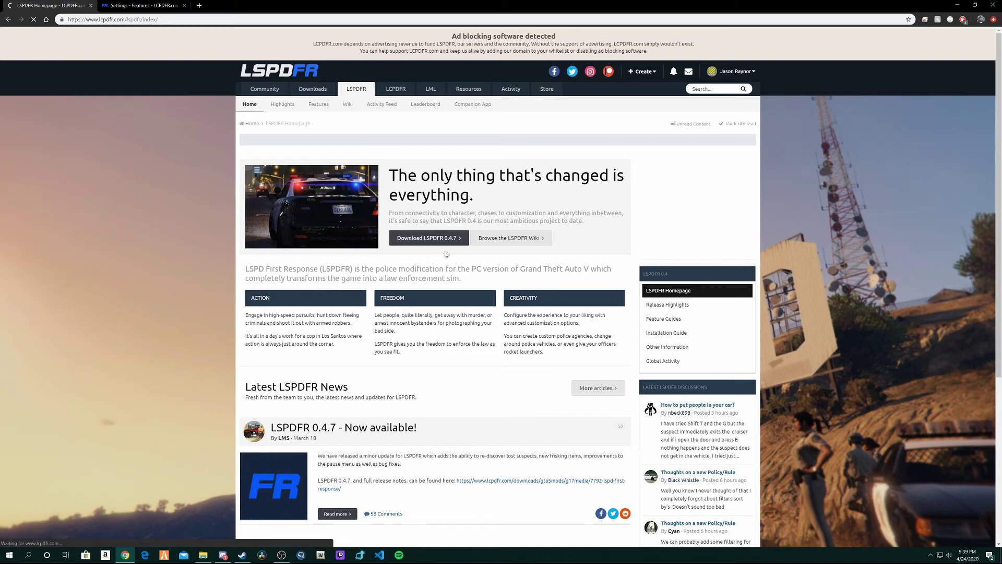
Scroll through the LSPD First Response file description and choose Download this file
scroll(445, 254, "down", 2)
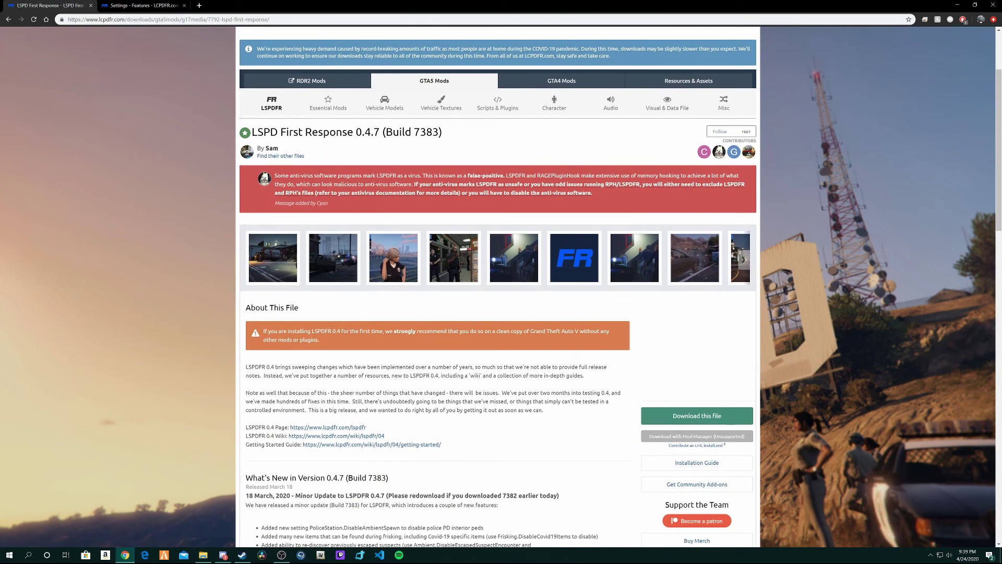
left_click_drag(253, 132, 336, 133)
left_click(386, 141)
scroll(386, 140, "up", 2)
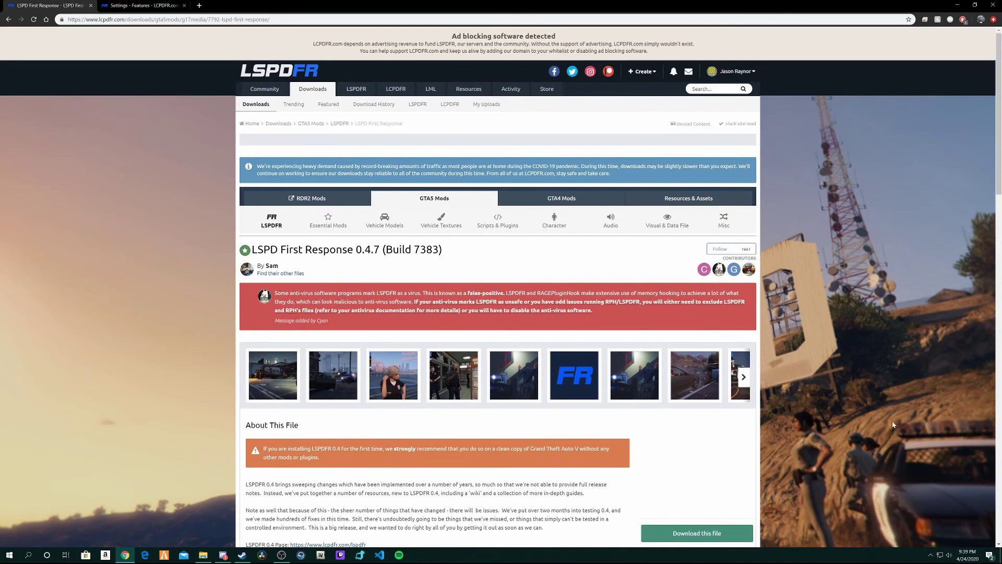
scroll(295, 355, "down", 2)
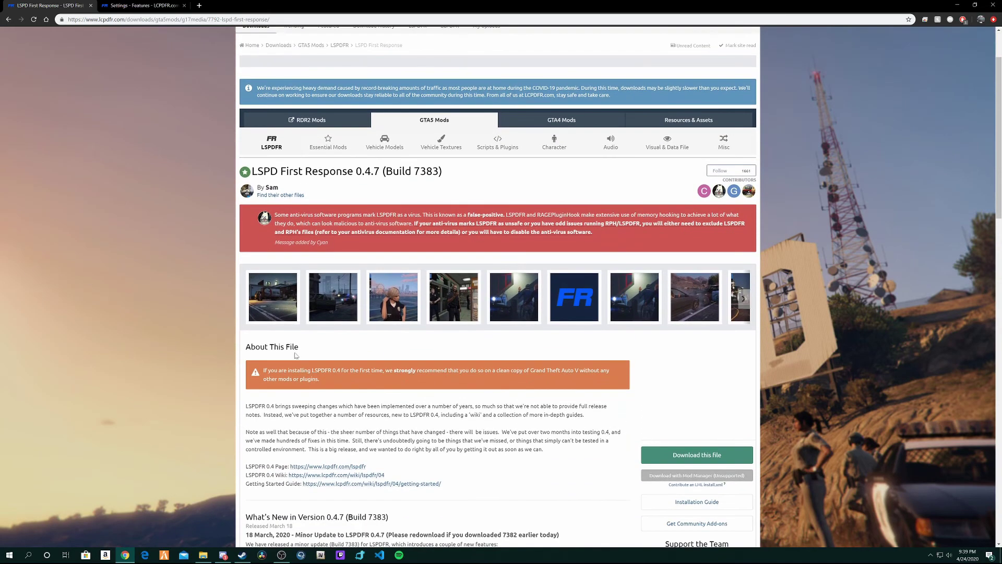
scroll(295, 355, "down", 2)
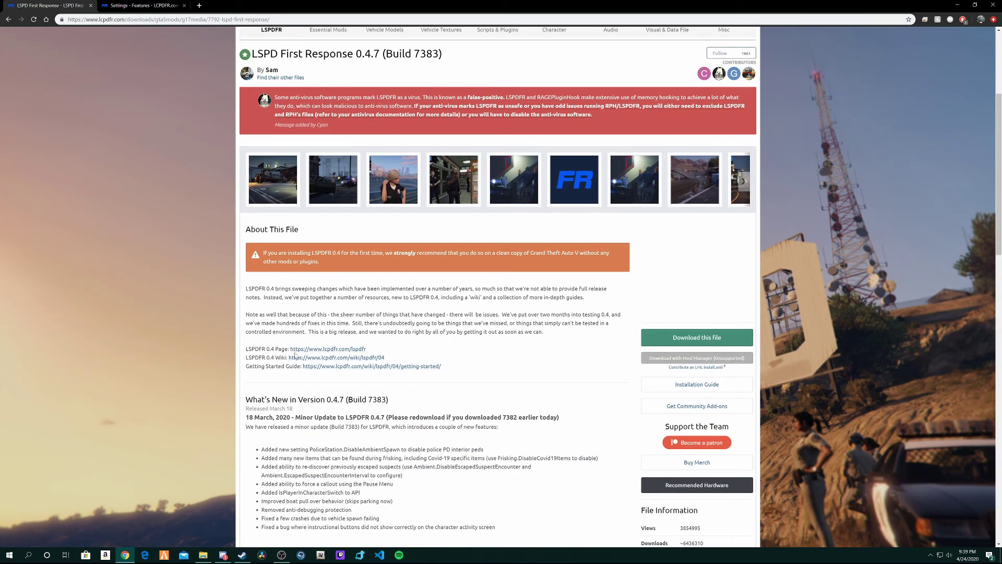
scroll(296, 350, "down", 2)
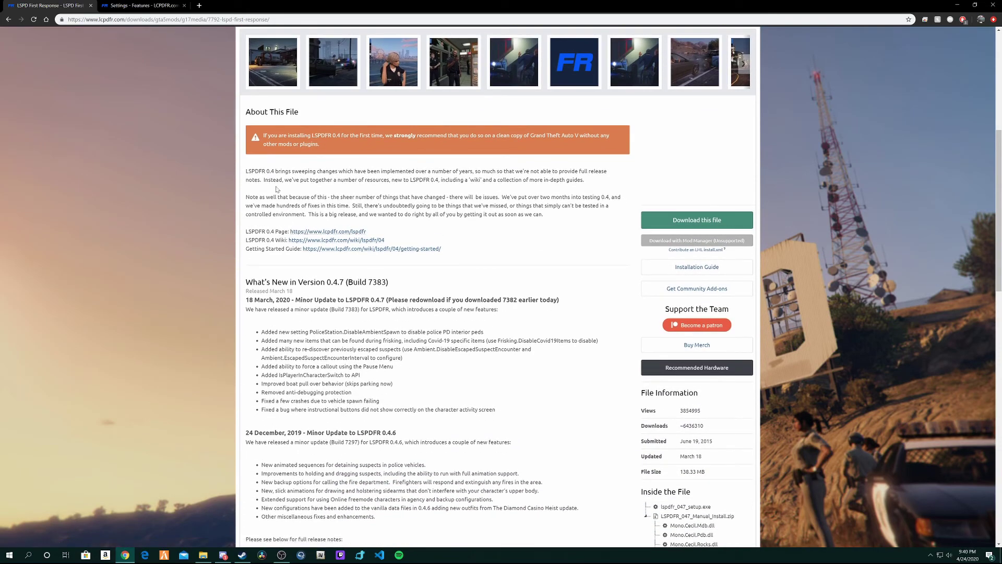
scroll(277, 189, "down", 7)
scroll(277, 189, "up", 7)
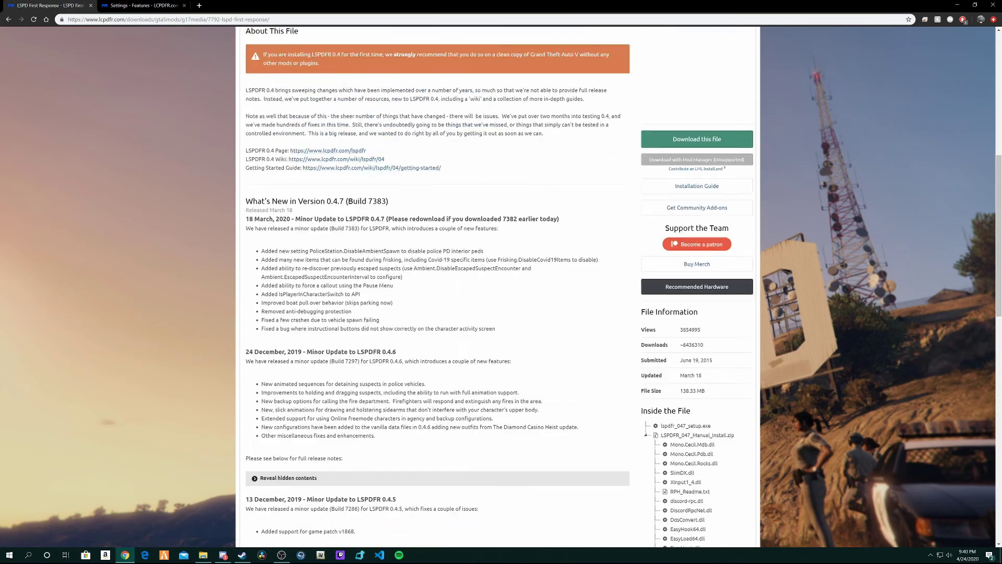
scroll(277, 189, "up", 4)
left_click(700, 375)
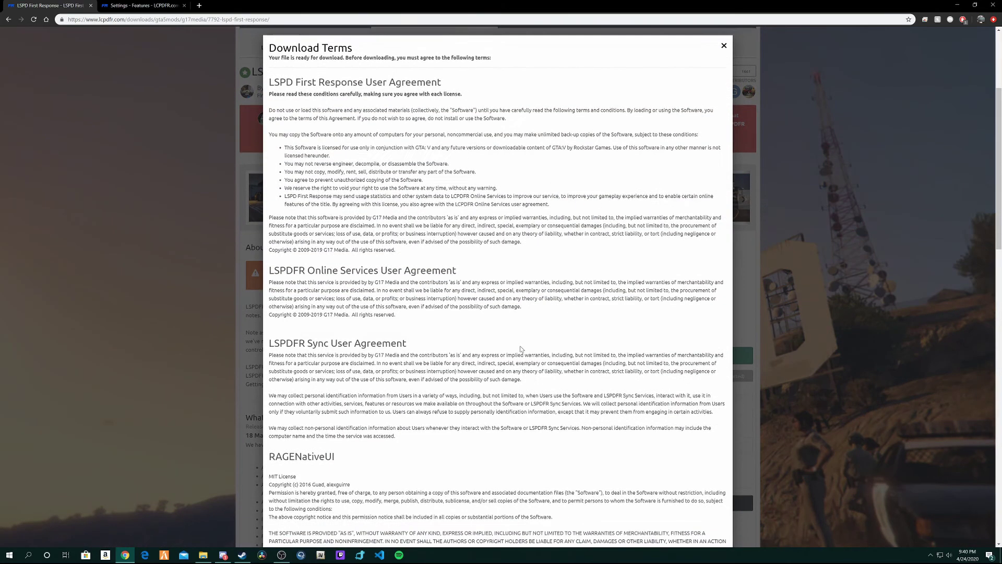
Read the Download Terms, including the Lidgren licence, down to the end
left_click_drag(280, 103, 449, 285)
left_click(449, 285)
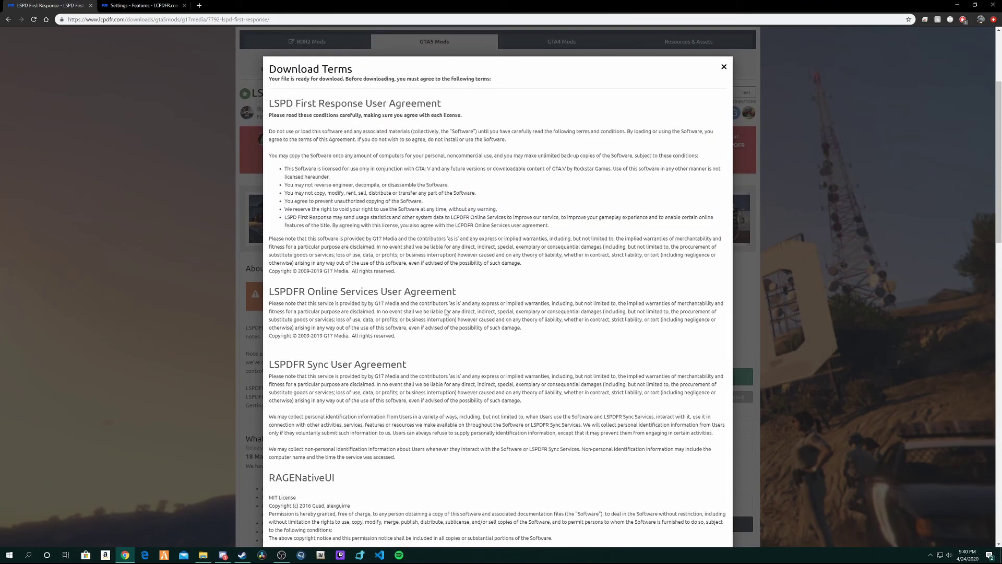
scroll(451, 297, "down", 7)
scroll(453, 307, "down", 1)
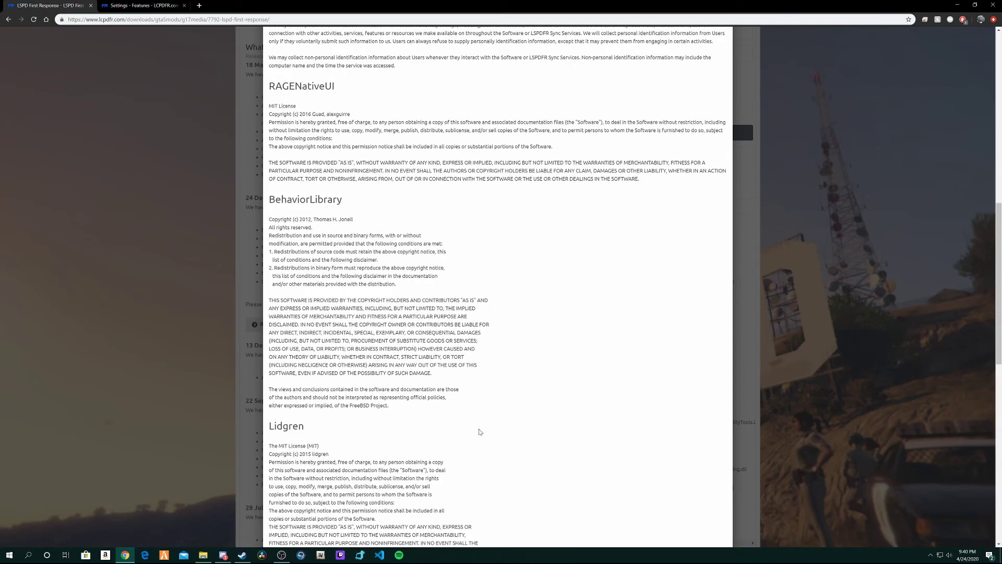
scroll(480, 432, "down", 8)
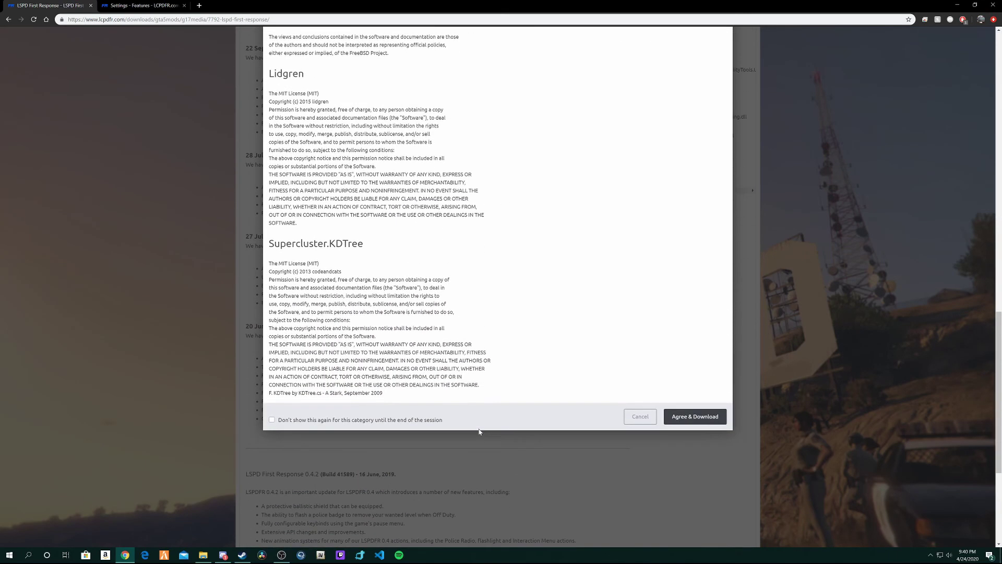
scroll(461, 407, "up", 1)
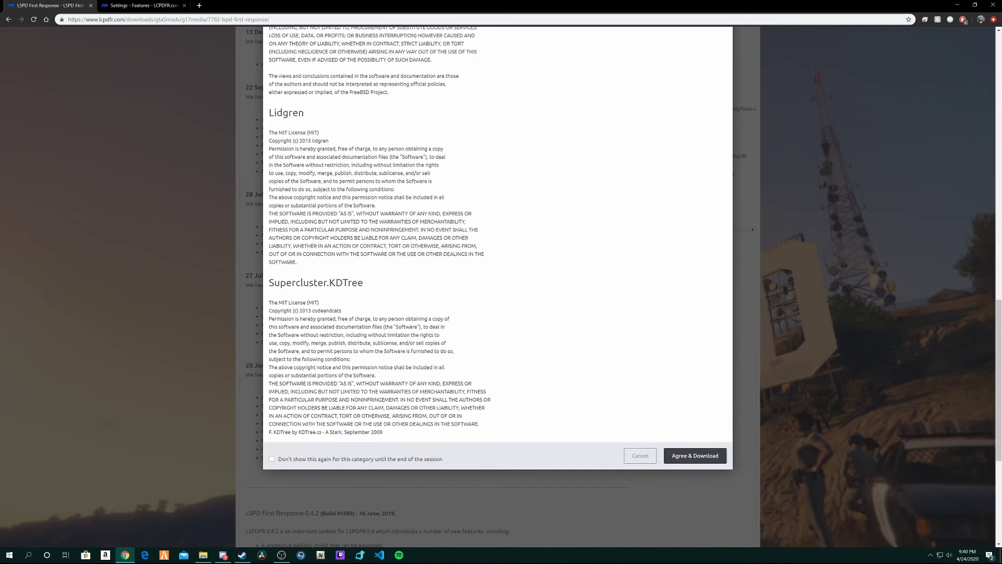
left_click_drag(365, 285, 289, 148)
left_click(289, 148)
Agree to the terms and look over the offered lspdfr_047_setup.exe (62.64 MB) file
left_click(697, 456)
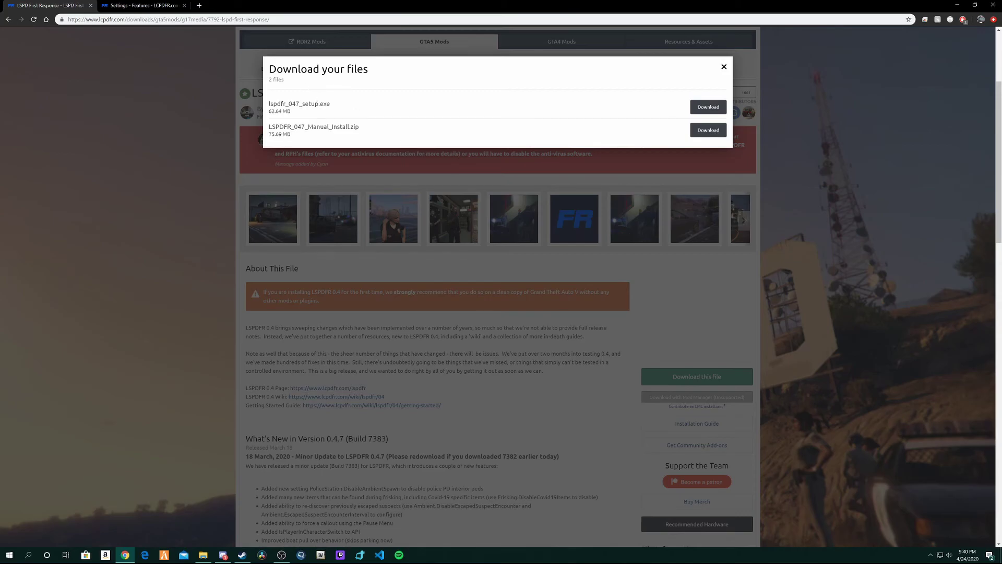
triple_click(340, 106)
left_click_drag(269, 104, 319, 104)
triple_click(337, 110)
left_click_drag(338, 105, 269, 103)
left_click(313, 96)
Download LSPDFR_047_Manual_Install.zip and set it to open automatically when finished
left_click_drag(376, 126, 269, 108)
left_click(304, 104)
left_click(269, 121)
left_click_drag(323, 128, 386, 128)
left_click(716, 134)
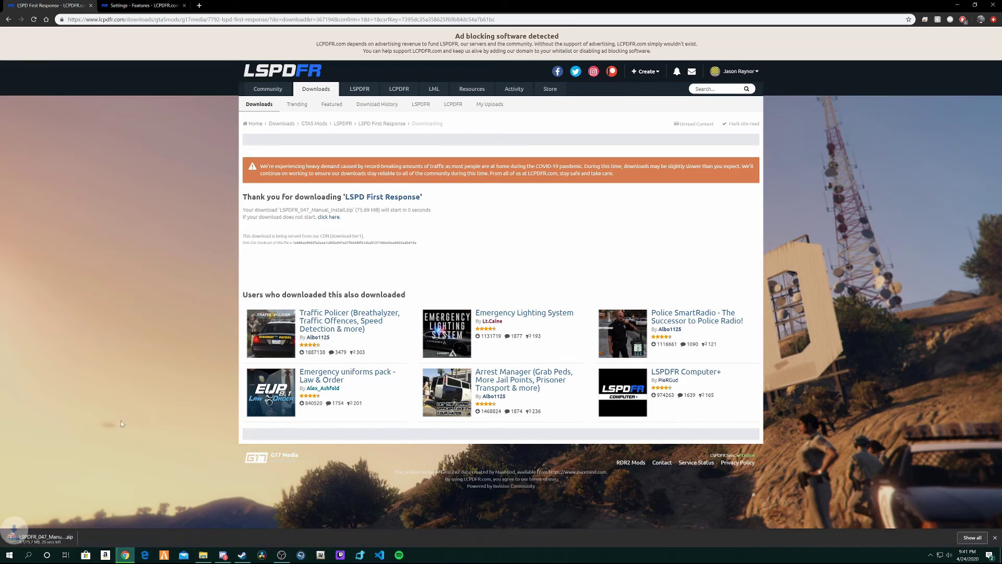
left_click(59, 541)
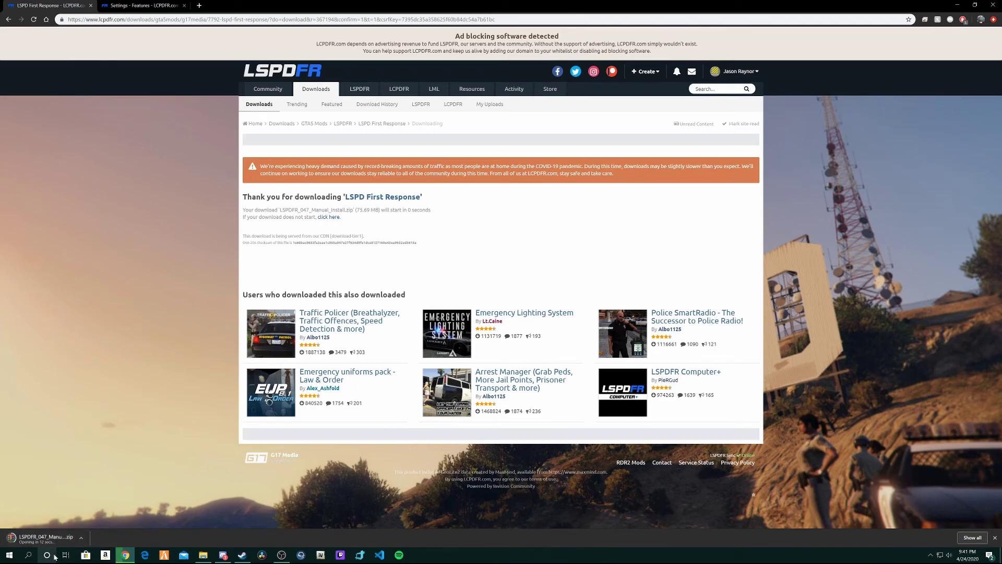
Minimize Chrome and restore the Grand Theft Auto V folder in File Explorer
left_click(957, 5)
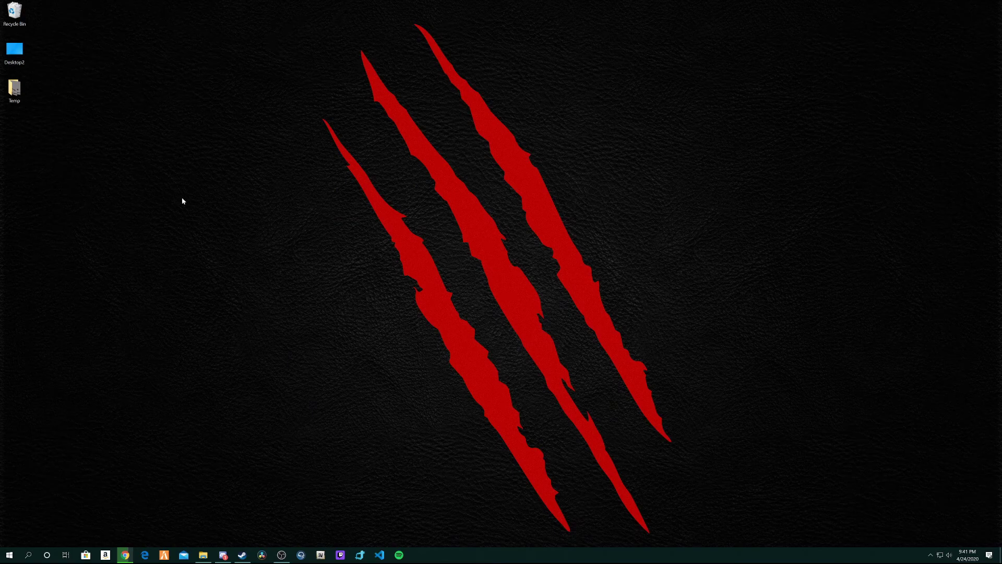
left_click(211, 554)
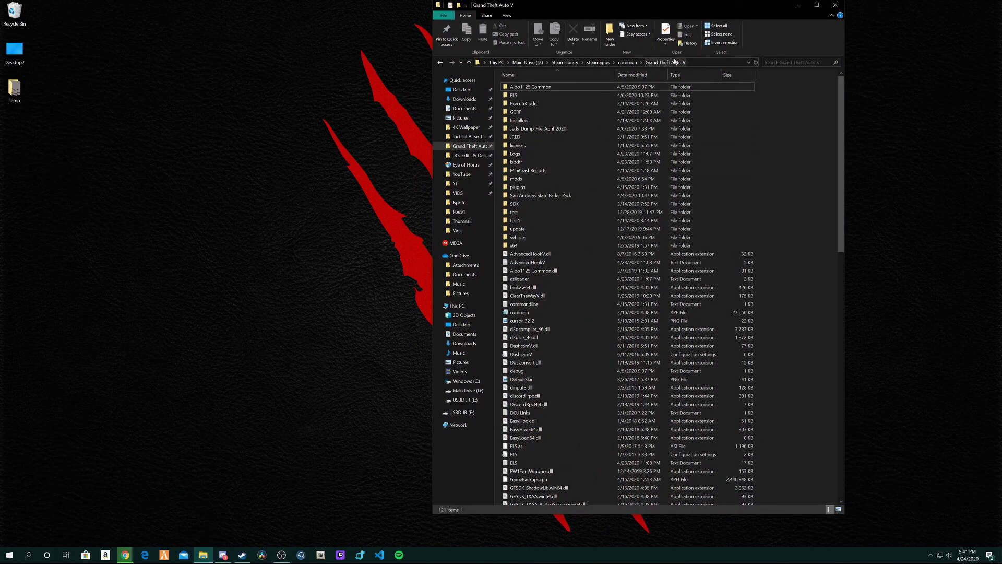
scroll(731, 151, "down", 3)
scroll(744, 156, "up", 3)
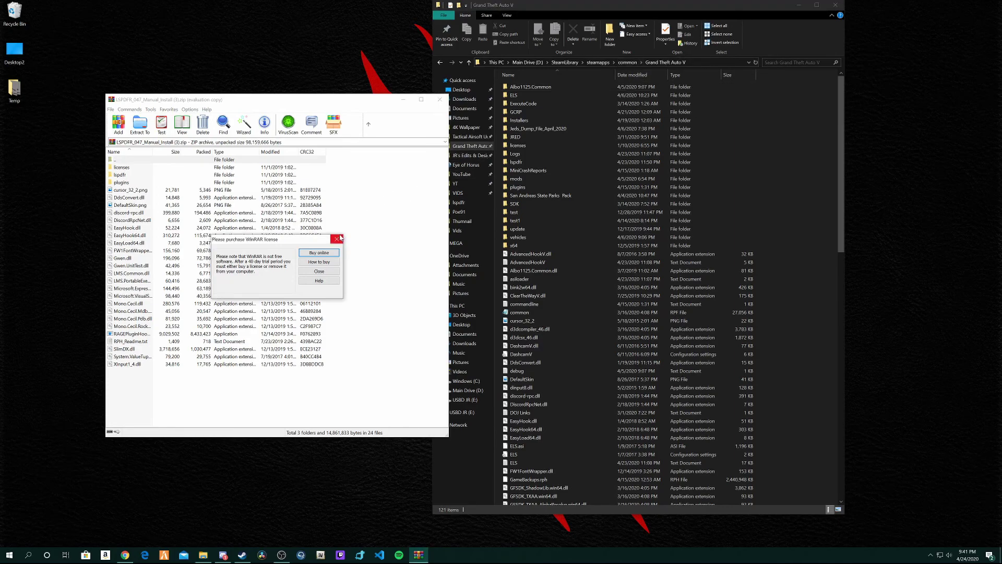
Dismiss the WinRAR licence reminder and position the archive window beside the Grand Theft Auto V folder
left_click(337, 239)
left_click_drag(359, 105, 330, 83)
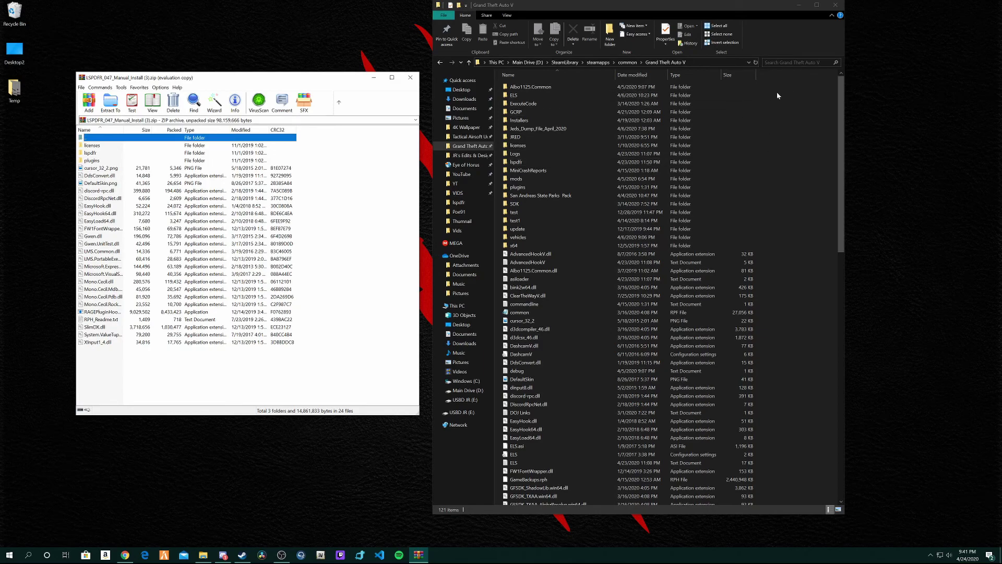
left_click_drag(797, 86, 797, 472)
left_click_drag(843, 396, 830, 343)
scroll(830, 343, "up", 18)
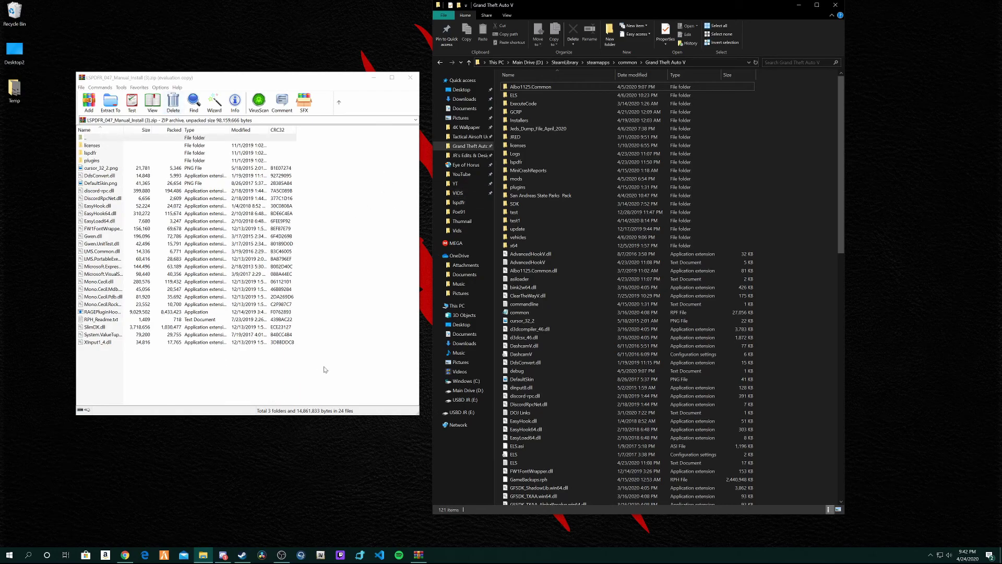
Drag the archive's items into the game folder, then cancel the transfer at 0%
left_click_drag(323, 366, 114, 128)
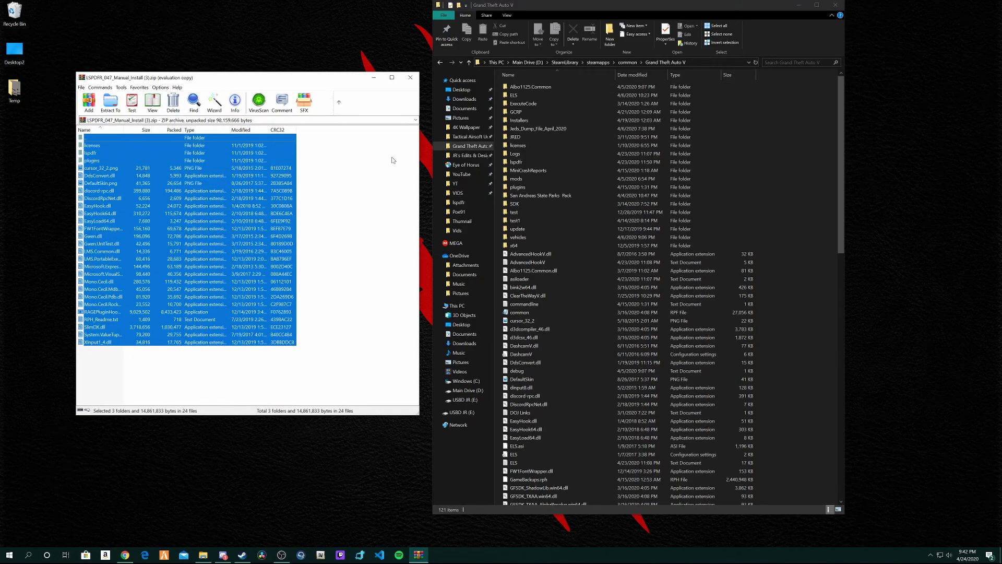
left_click(354, 143)
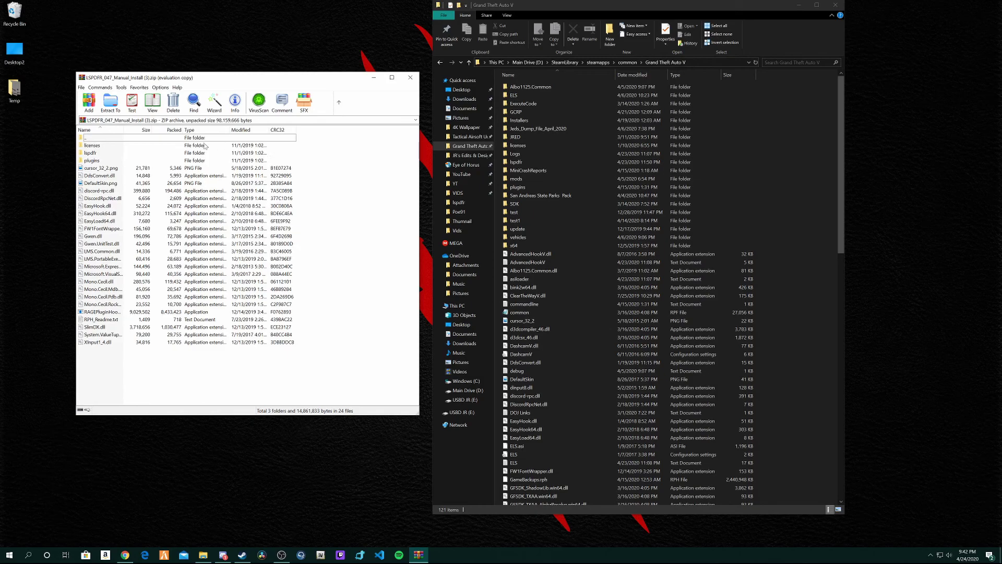
double_click(116, 146)
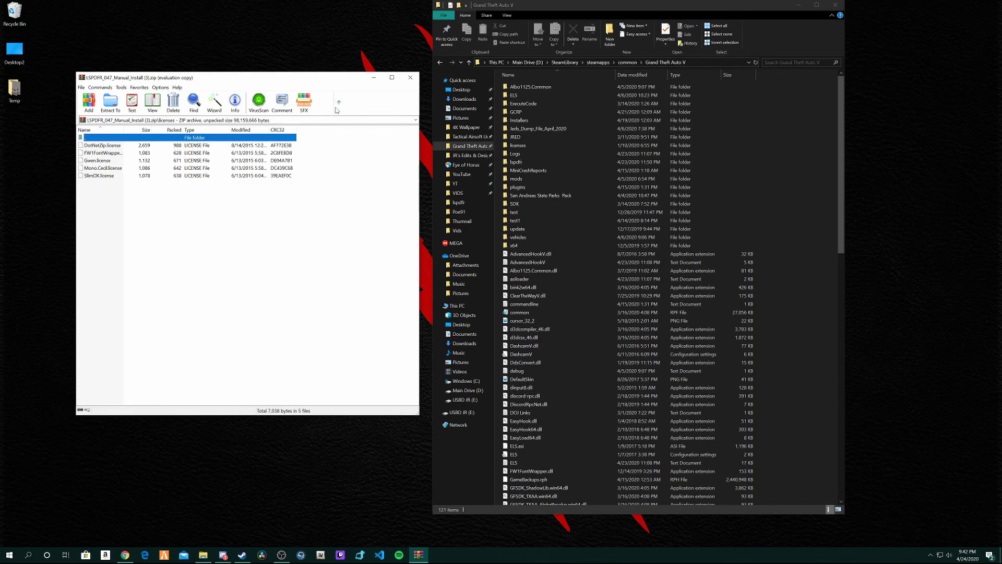
left_click(338, 102)
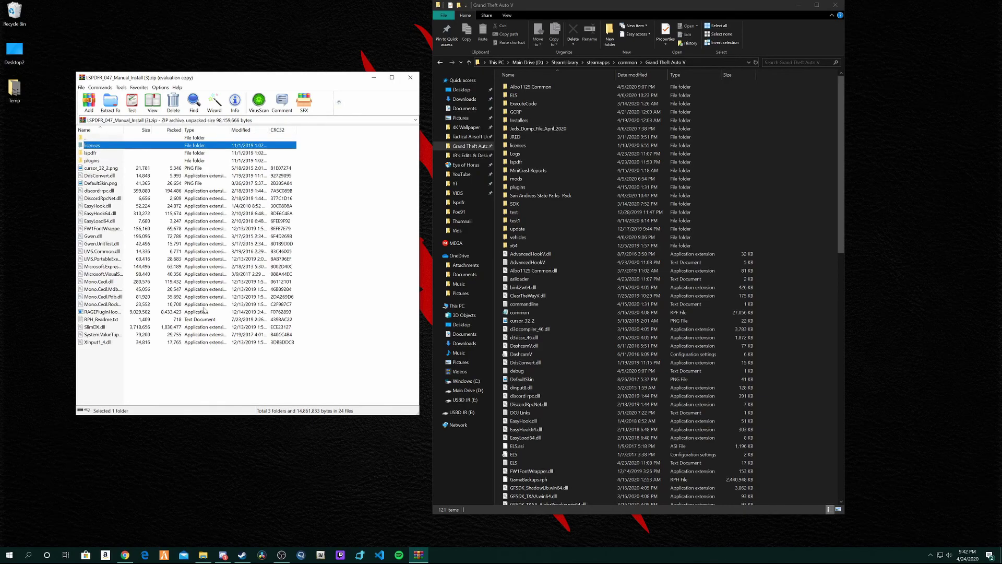
left_click_drag(226, 373, 807, 237)
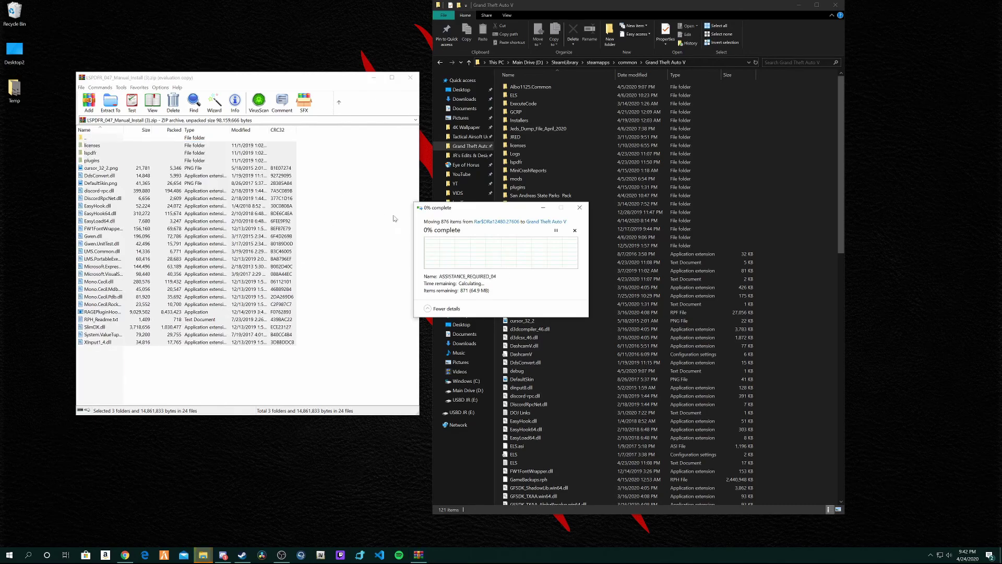
left_click(574, 231)
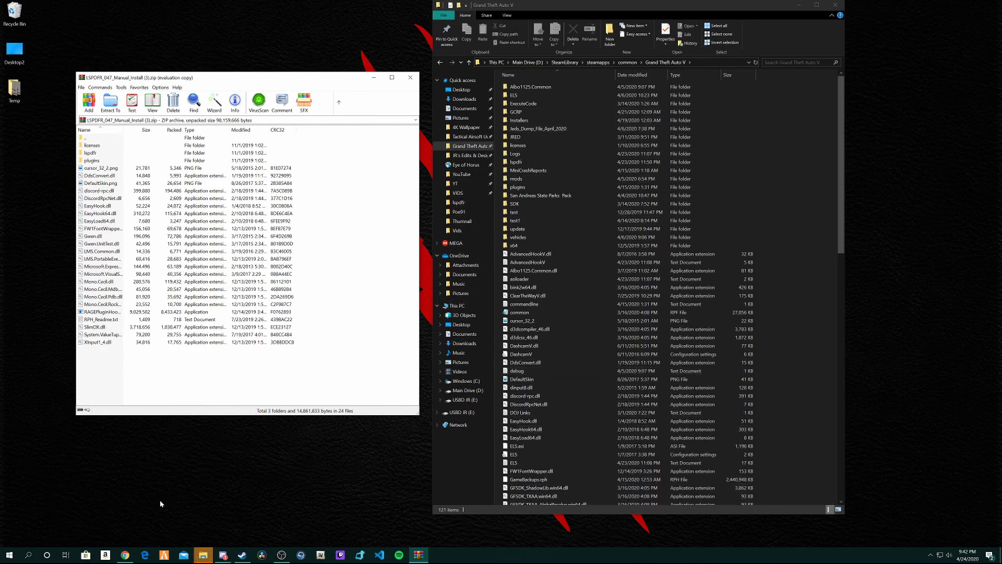
left_click(409, 78)
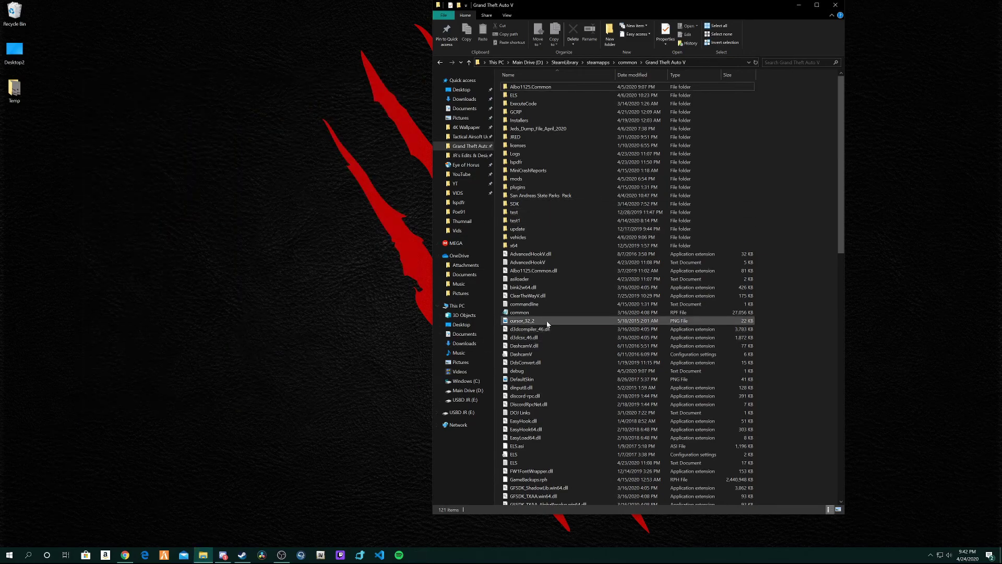
mouse_move(562, 291)
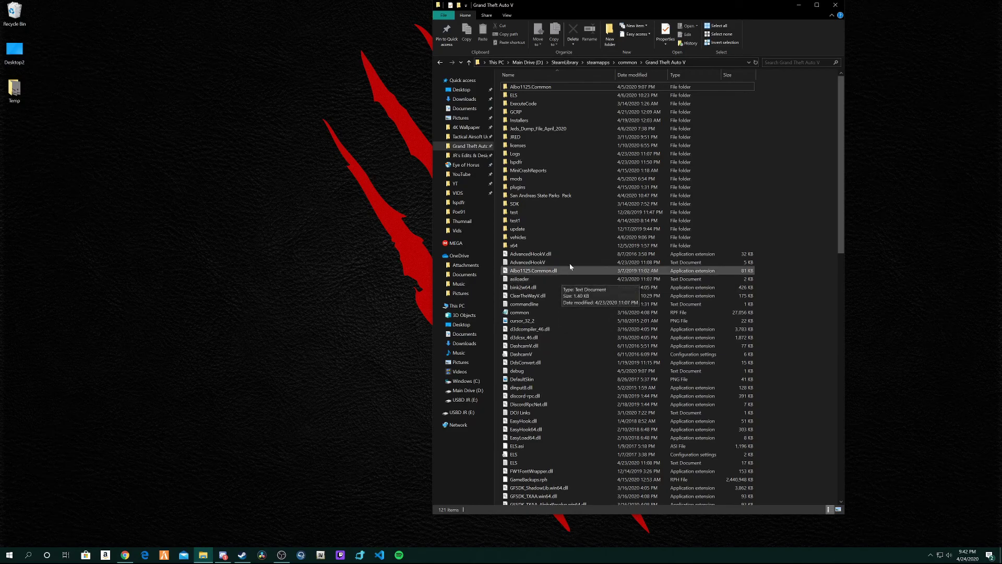
scroll(569, 265, "down", 1)
scroll(798, 139, "down", 3)
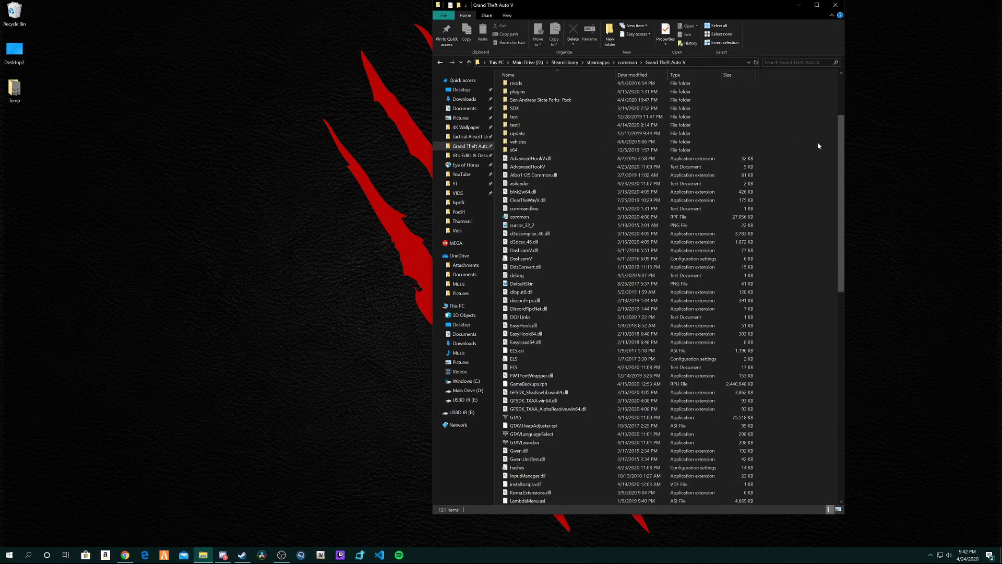
scroll(772, 148, "down", 11)
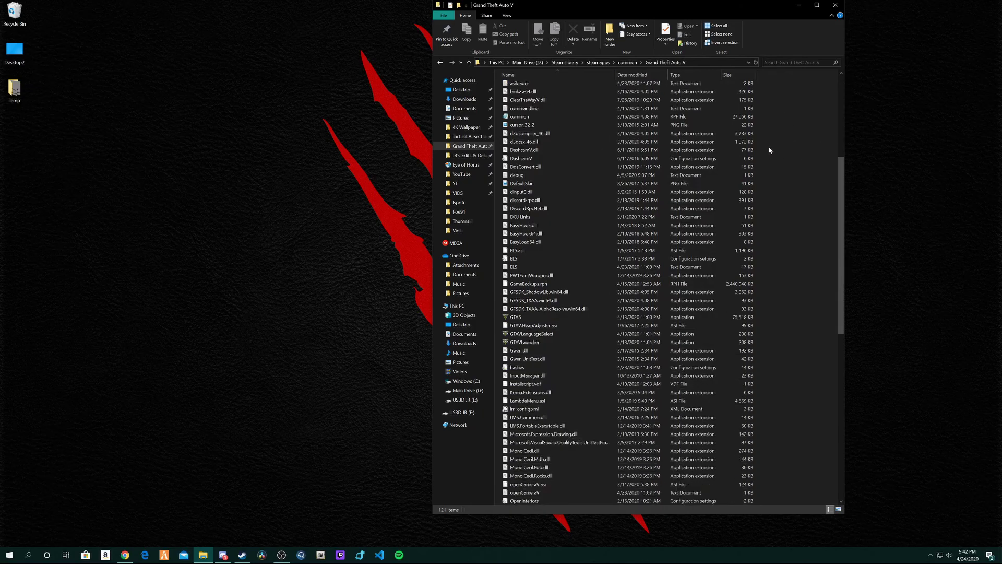
scroll(769, 151, "up", 4)
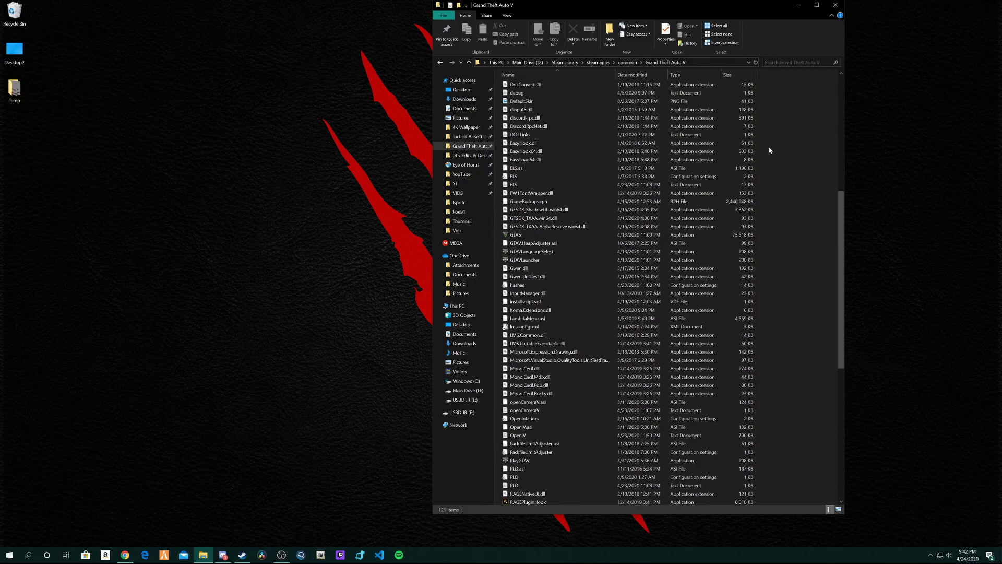
scroll(770, 150, "up", 9)
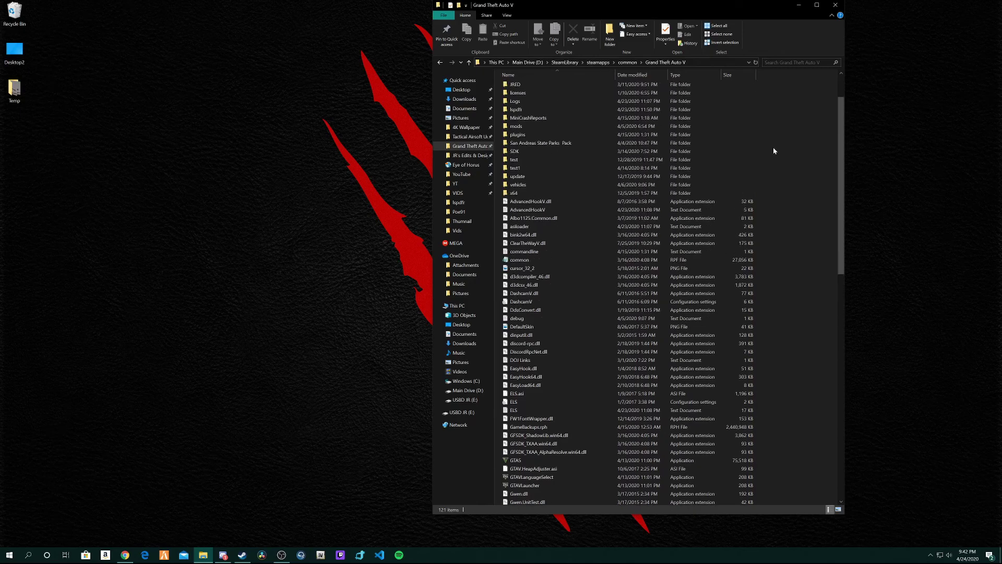
scroll(771, 155, "down", 12)
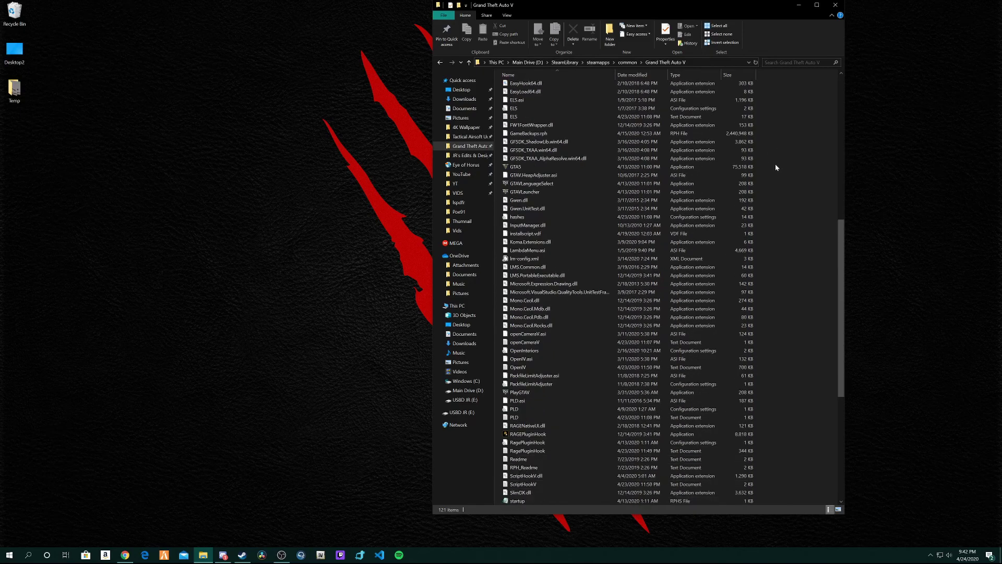
scroll(776, 166, "down", 7)
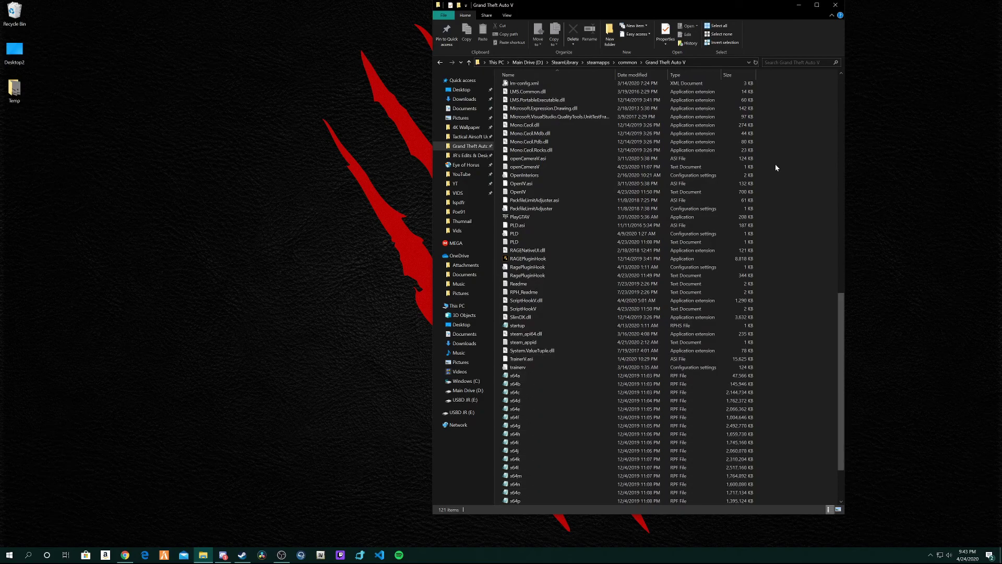
scroll(773, 177, "up", 18)
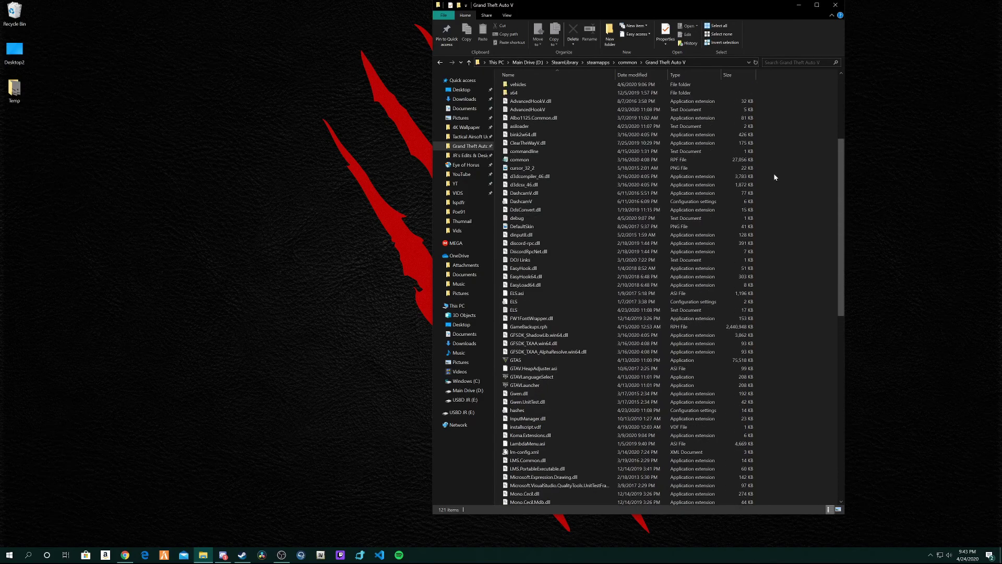
scroll(775, 177, "up", 2)
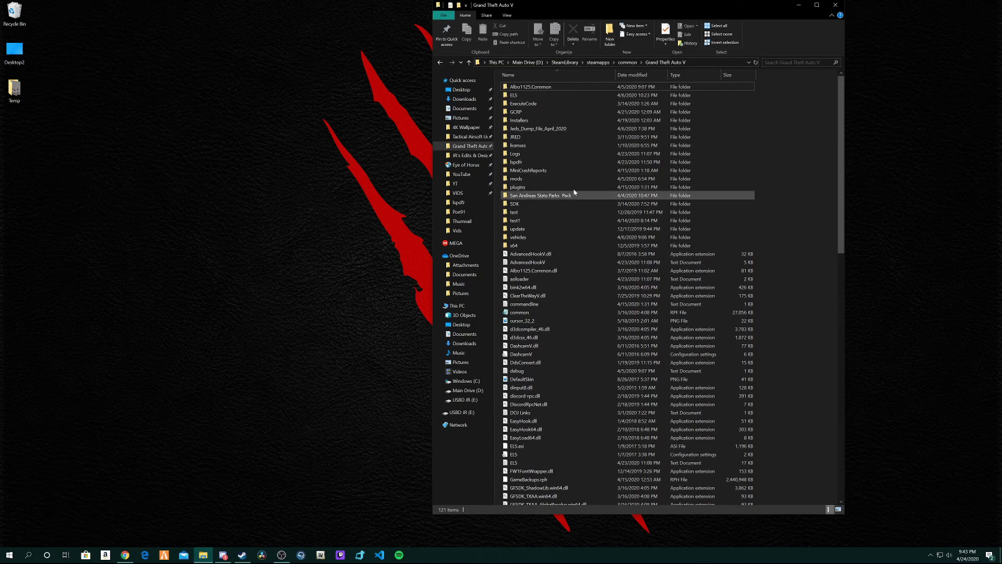
Browse into lspdfr and its data subfolder, then return to lspdfr's 12 items
double_click(528, 166)
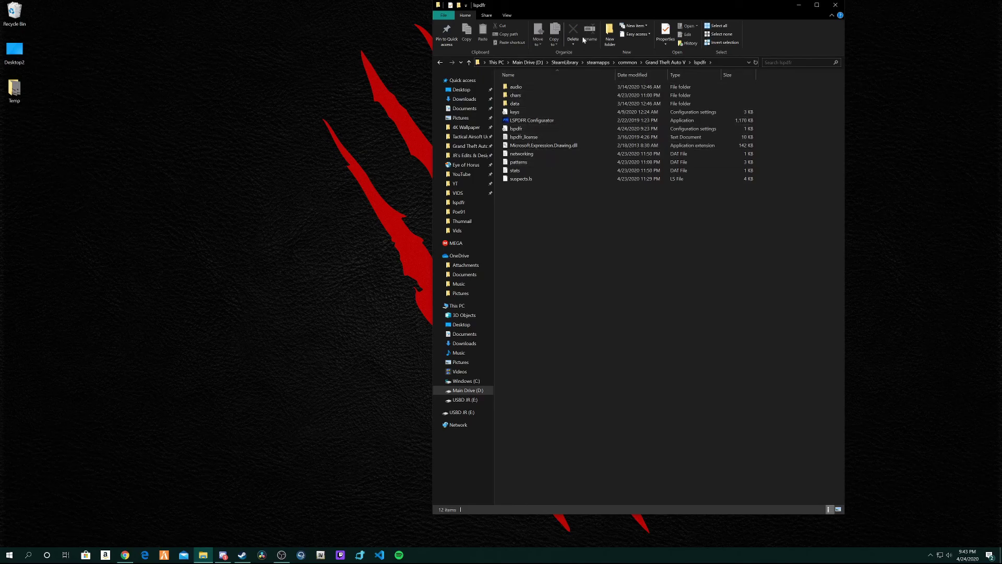
double_click(526, 104)
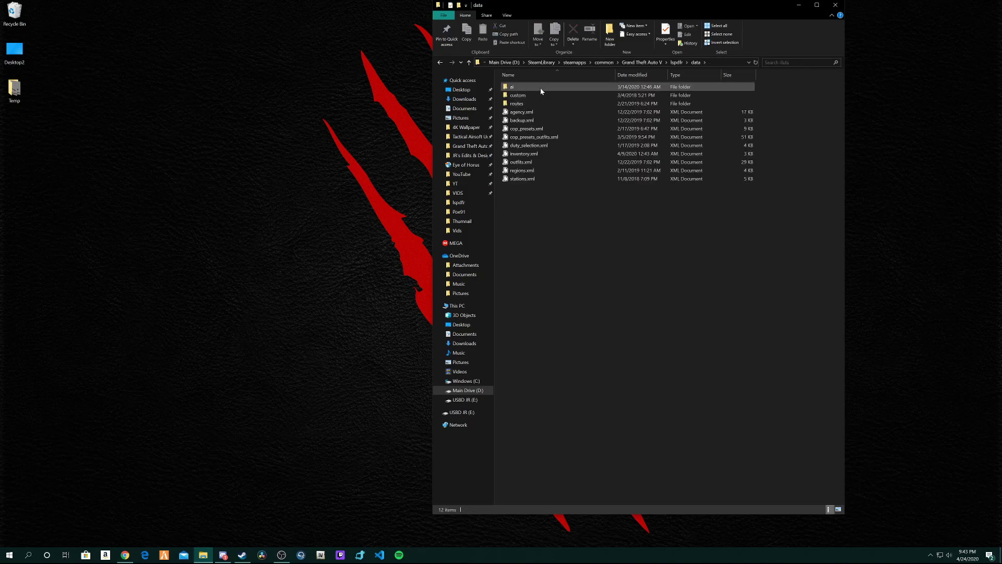
left_click(677, 62)
left_click(545, 236)
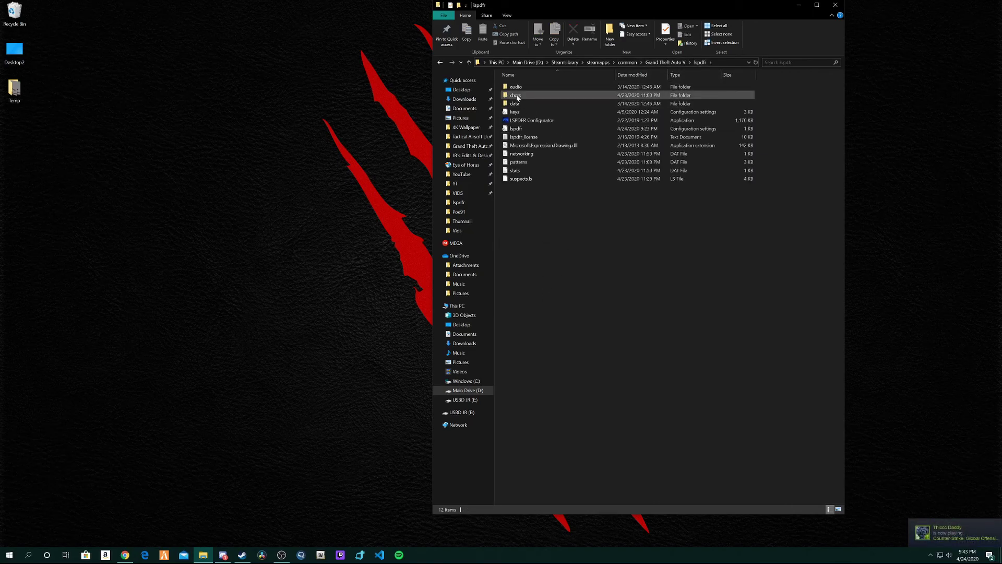
Open keys.ini in Notepad and review the CRIME_REPORT and TOGGLE_DUTY bindings
double_click(519, 111)
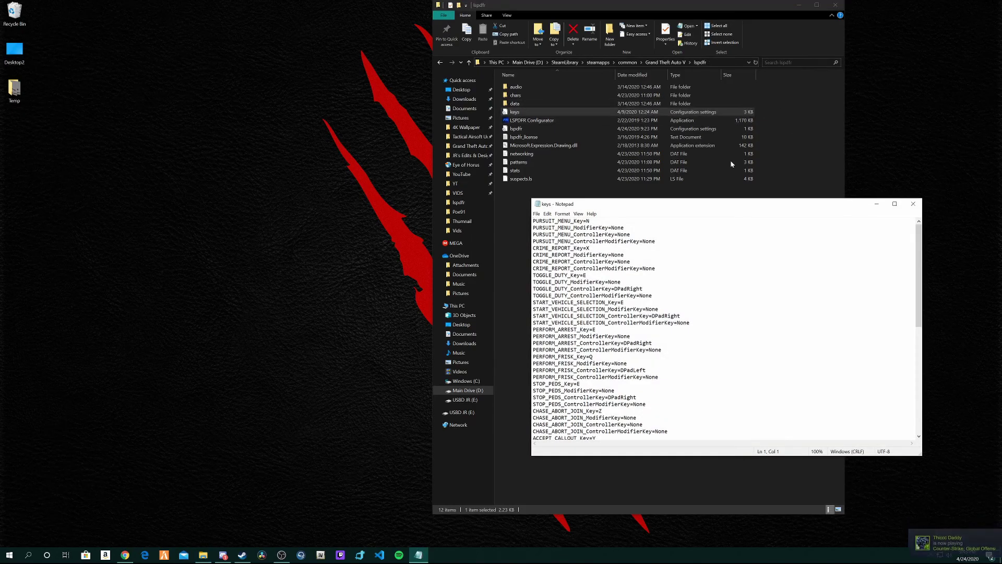
scroll(725, 323, "down", 11)
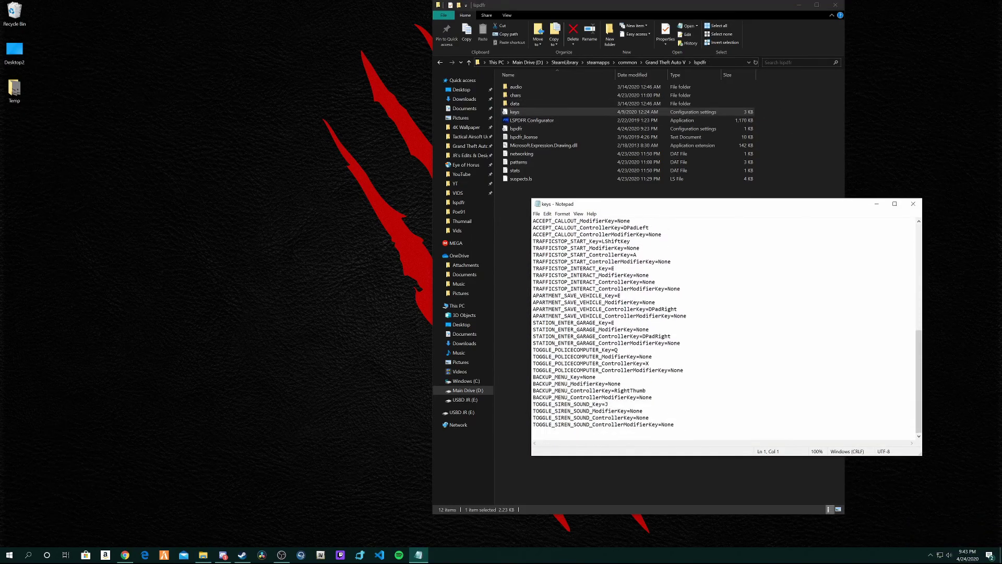
scroll(726, 329, "up", 11)
left_click_drag(533, 248, 608, 282)
left_click(608, 281)
scroll(608, 281, "down", 4)
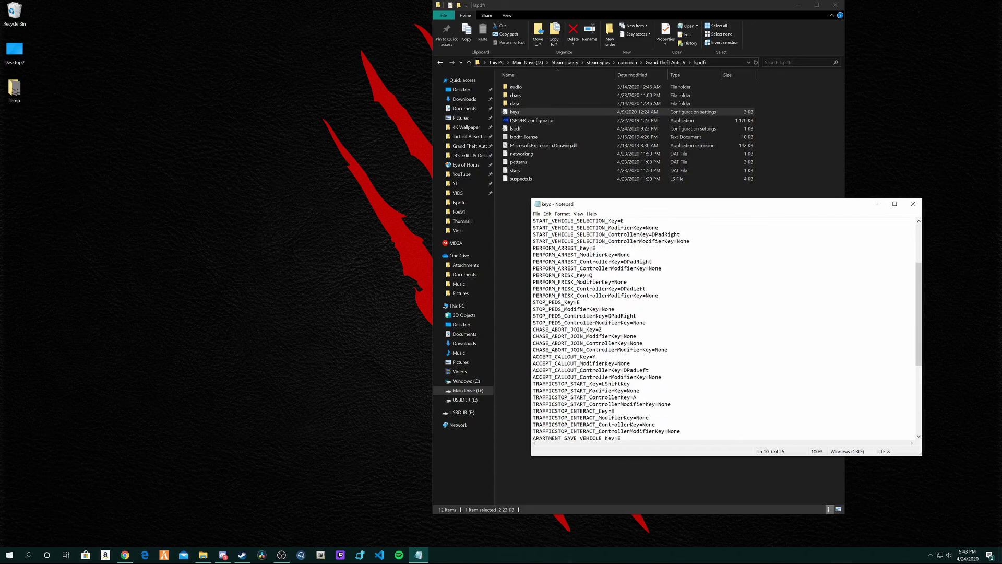
scroll(725, 328, "down", 6)
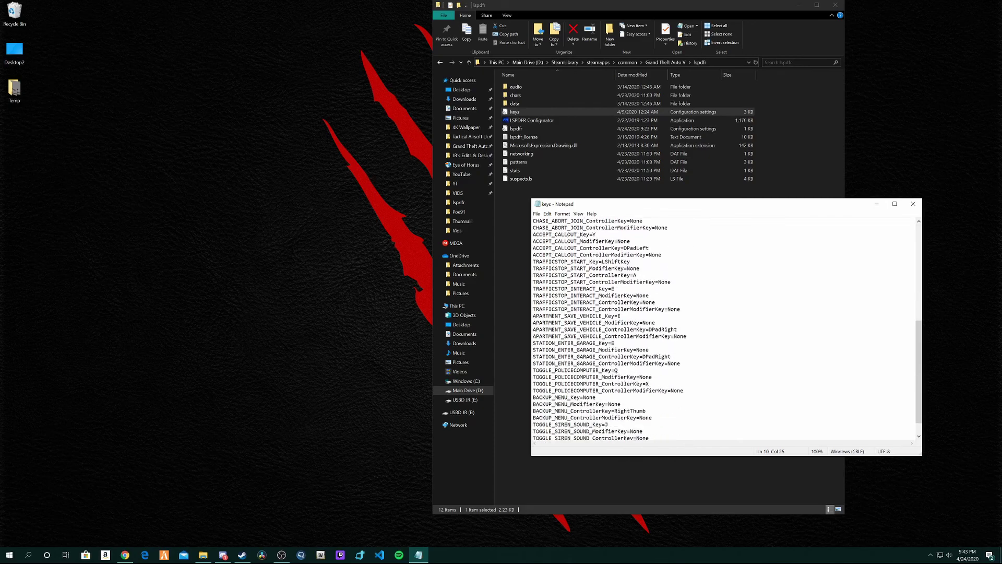
scroll(725, 329, "up", 4)
scroll(726, 329, "up", 6)
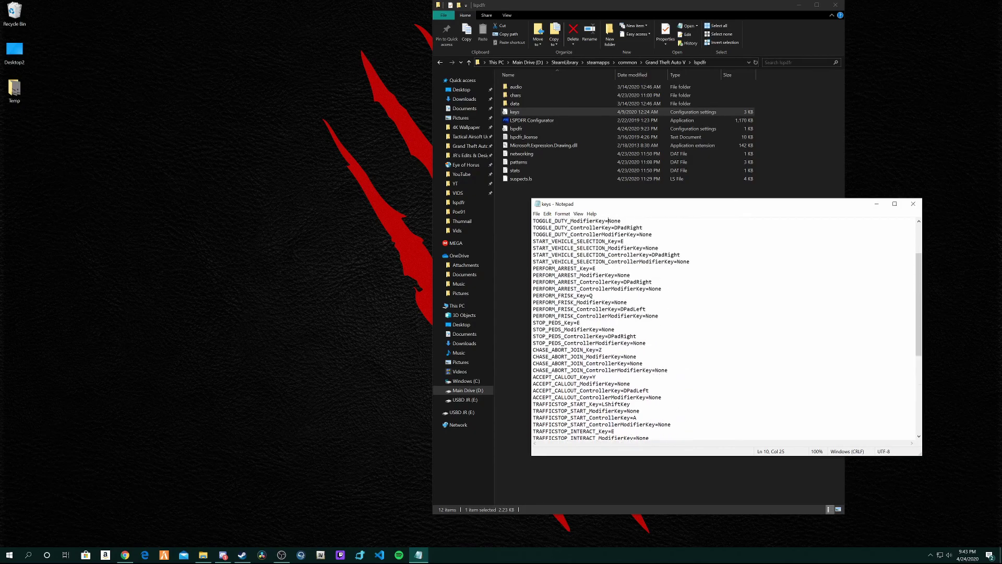
left_click_drag(534, 282, 652, 296)
left_click(586, 275)
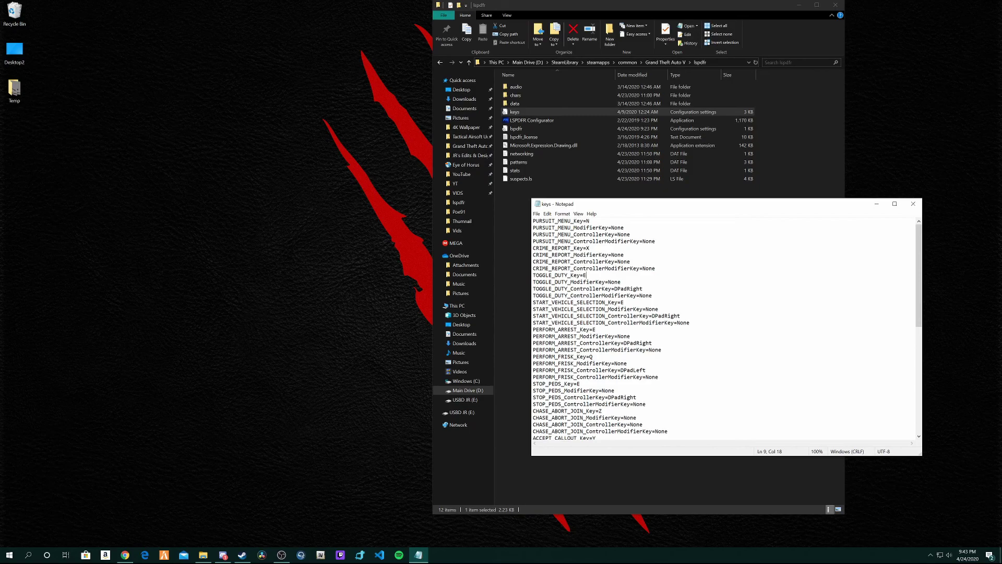
Review the pursuit menu, STOP_PEDS and vehicle selection bindings, then close keys.ini unedited
left_click_drag(630, 235, 601, 227)
left_click(558, 227)
left_click_drag(534, 220, 636, 397)
left_click(636, 397)
scroll(636, 398, "down", 9)
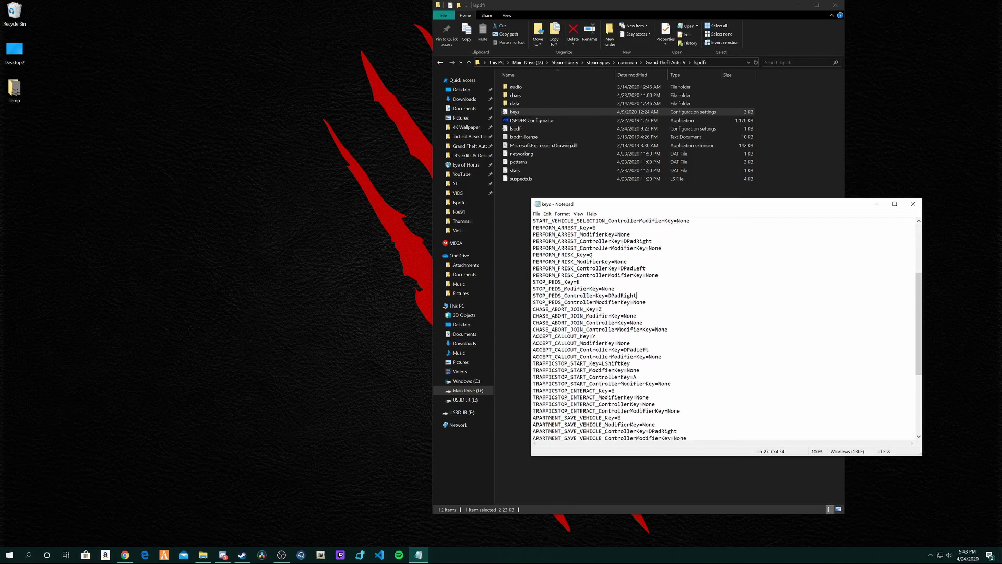
scroll(722, 328, "down", 2)
scroll(723, 329, "up", 7)
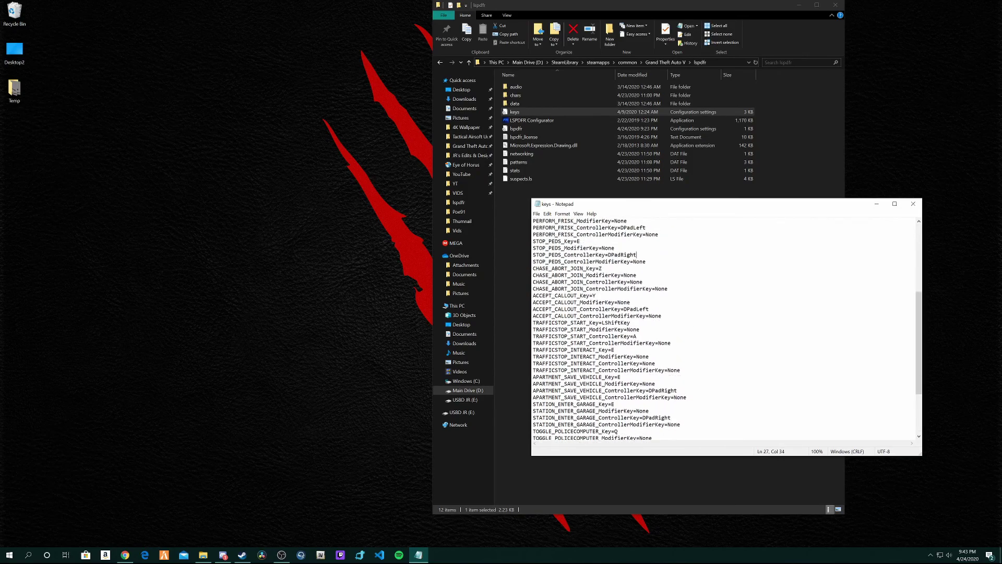
scroll(722, 329, "up", 4)
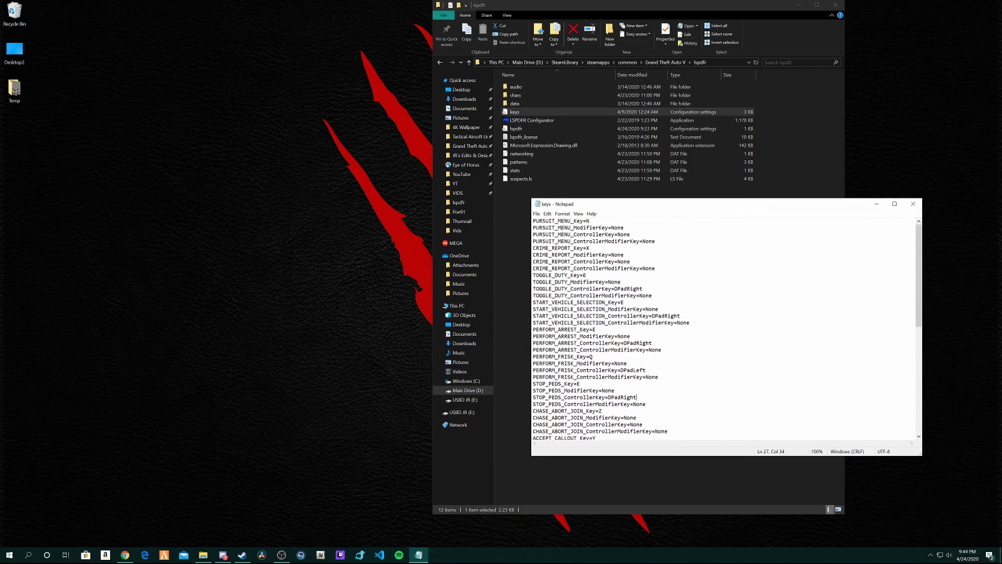
left_click_drag(641, 316, 662, 316)
left_click(624, 302)
left_click(913, 203)
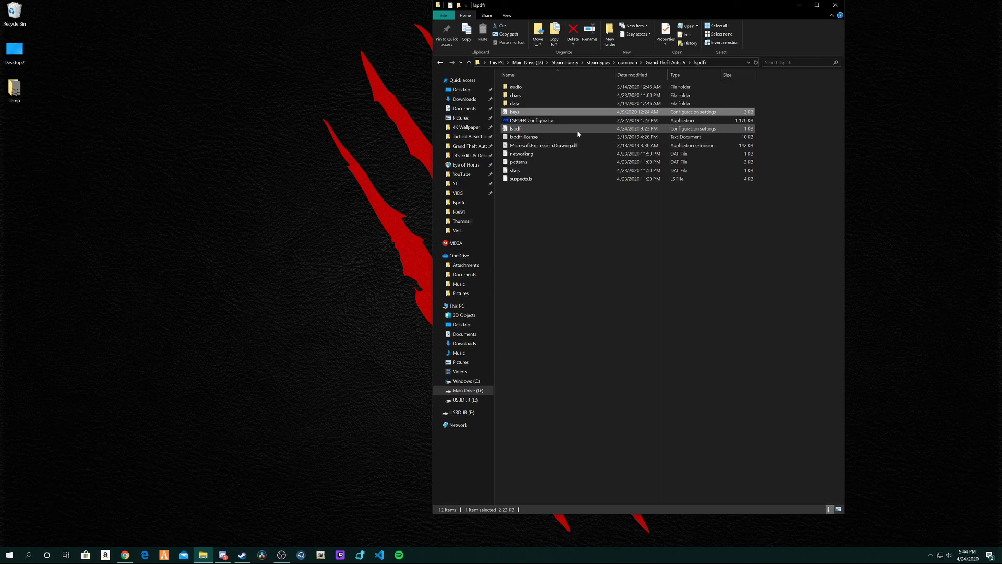
Open lspdfr.ini in Notepad and select settings lines around Callouts.Multiplier = 250
double_click(577, 130)
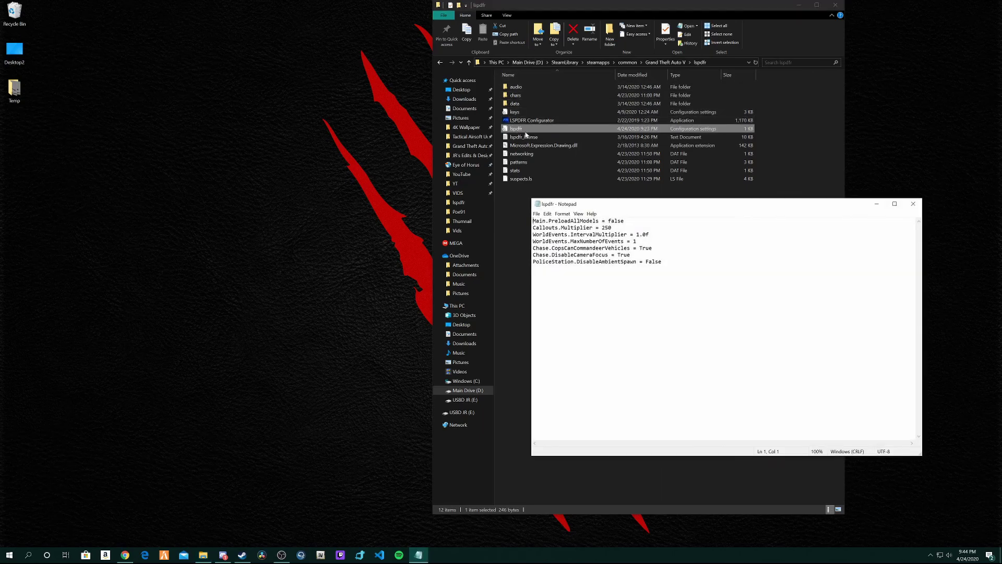
key("ctrl+a")
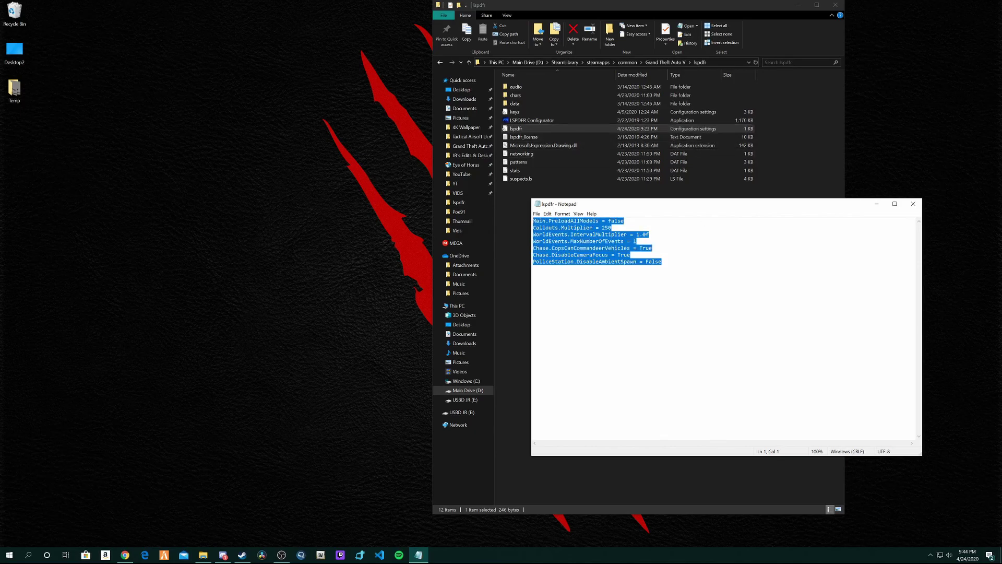
key("ctrl+End")
key("shift+Up")
key("shift+Up")
key("shift+Up")
key("shift+Up")
key("shift+Up")
key("shift+Up")
key("shift+Home")
left_click(564, 228)
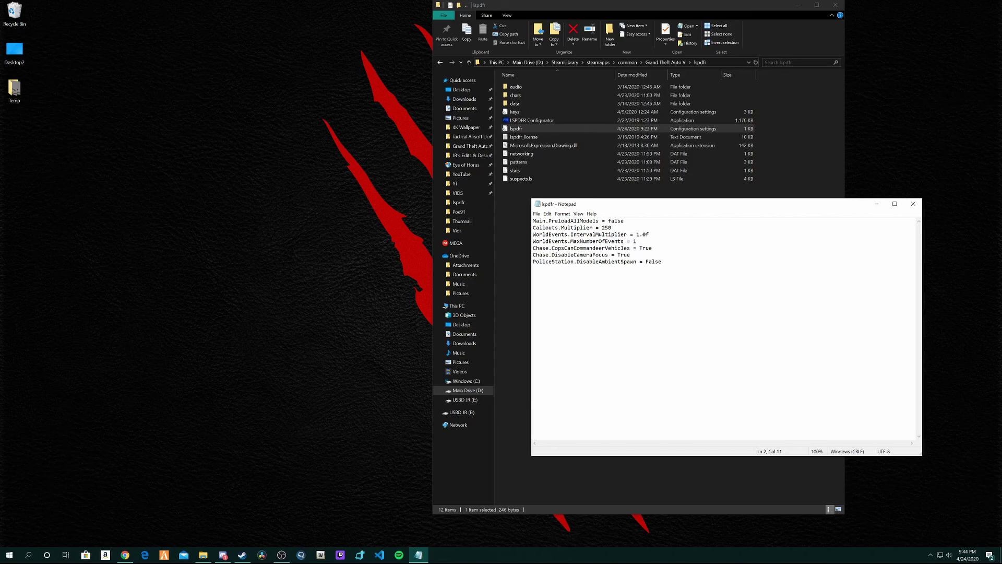
key("ctrl+a")
key("ctrl+End")
key("shift+Up")
key("shift+Up")
key("shift+Up")
key("shift+Up")
key("shift+Up")
key("shift+Up")
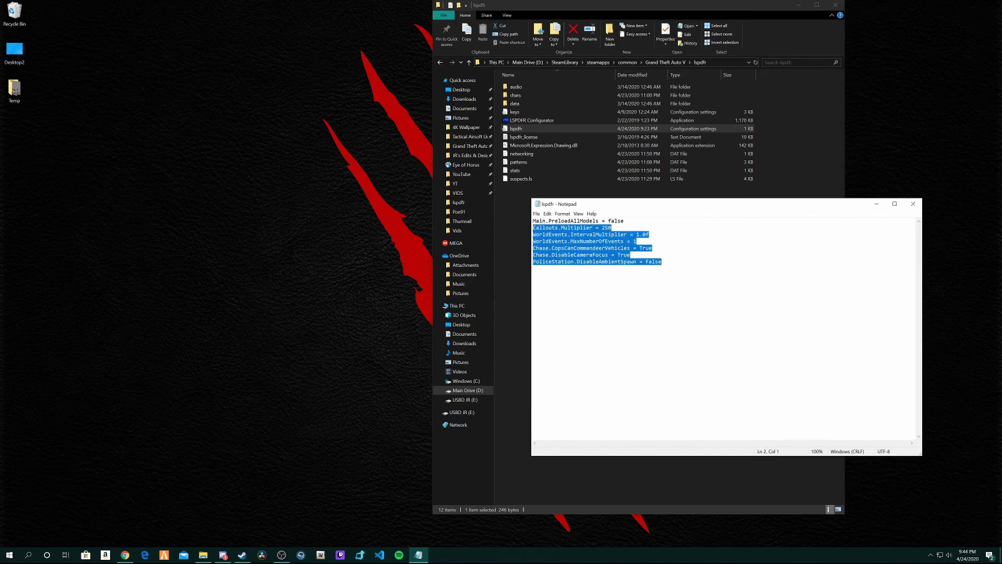
key("shift+Home")
left_click(591, 227)
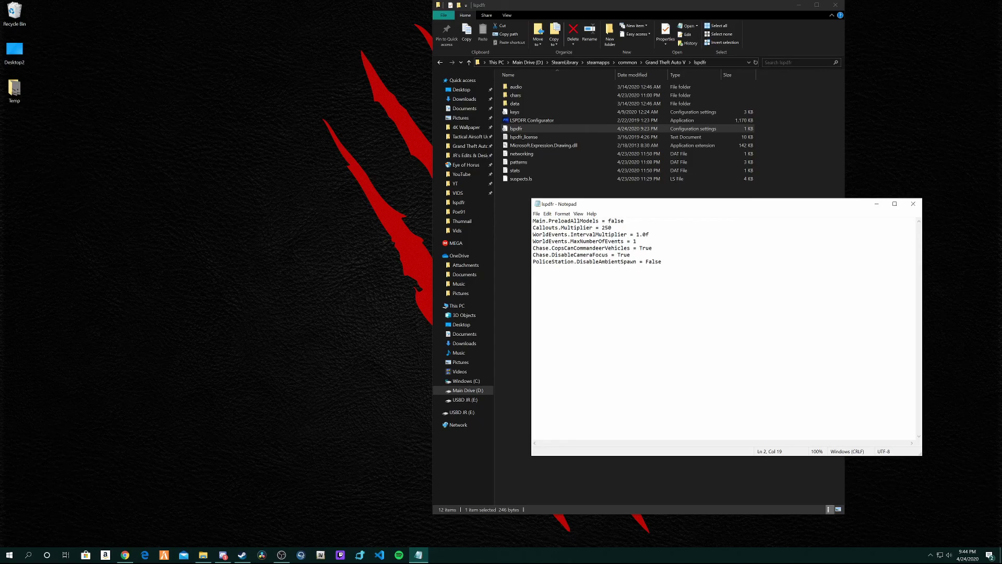
Select through the remaining settings, including the events and ambient spawn lines, then close lspdfr.ini
key("ctrl+End")
key("shift+Up")
key("shift+Up")
key("shift+Up")
key("shift+Up")
key("shift+Up")
key("shift+Up")
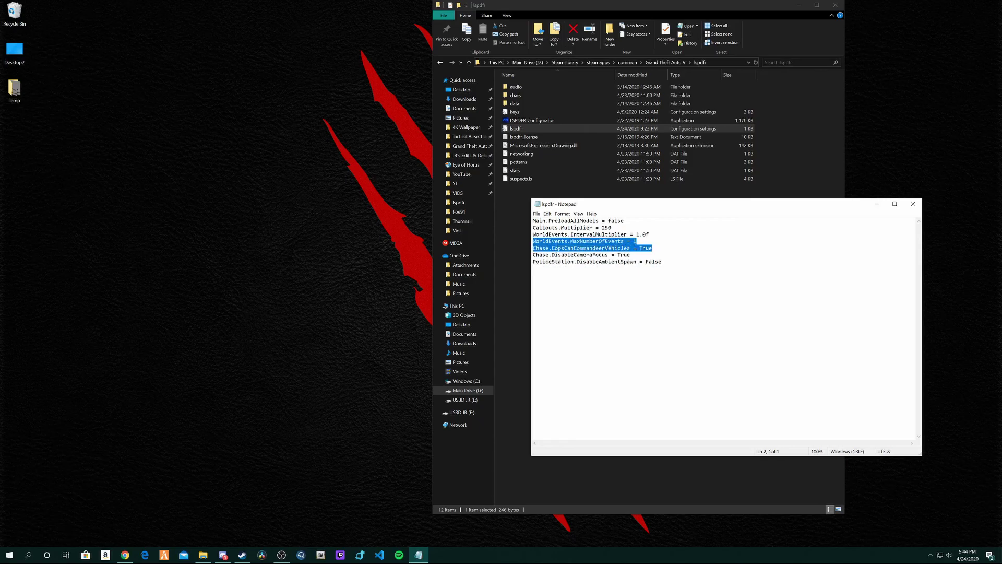
key("ctrl+End")
key("ctrl+shift+Home")
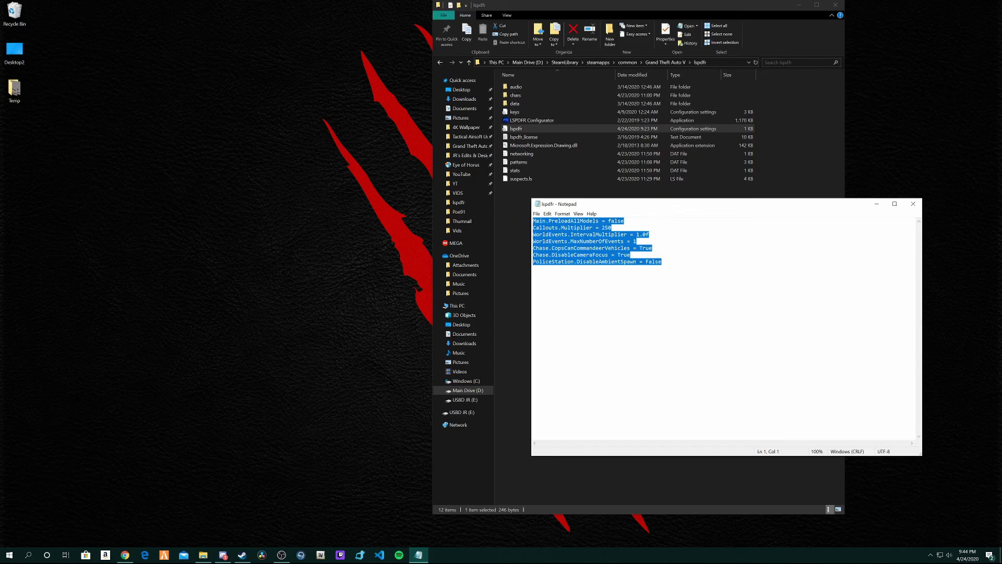
left_click(636, 241)
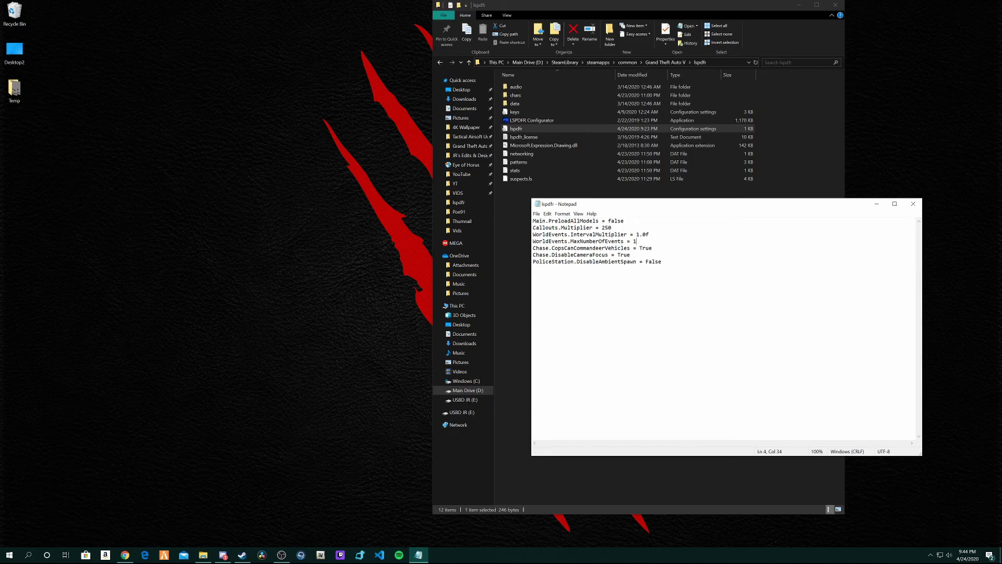
key("ctrl+a")
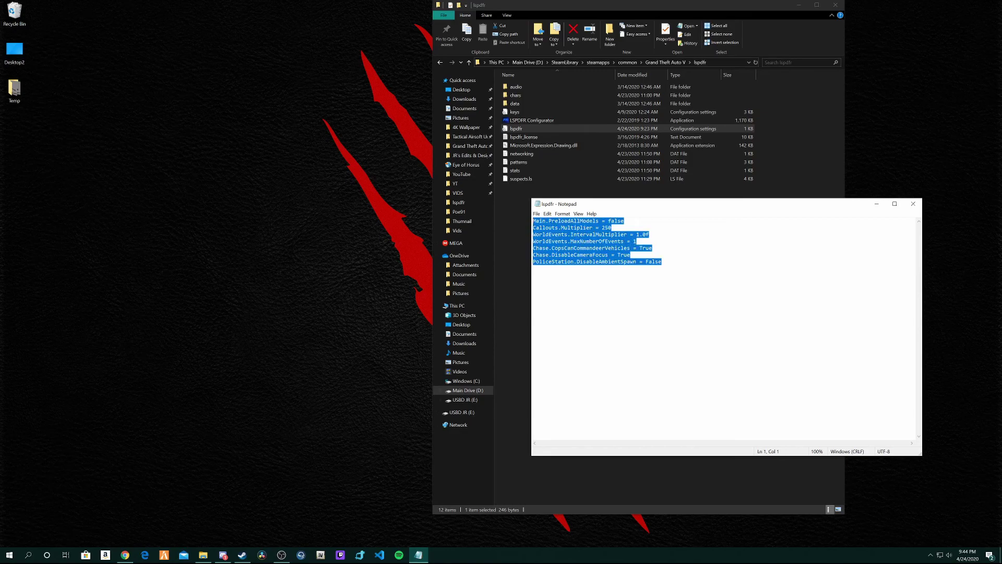
left_click(628, 261)
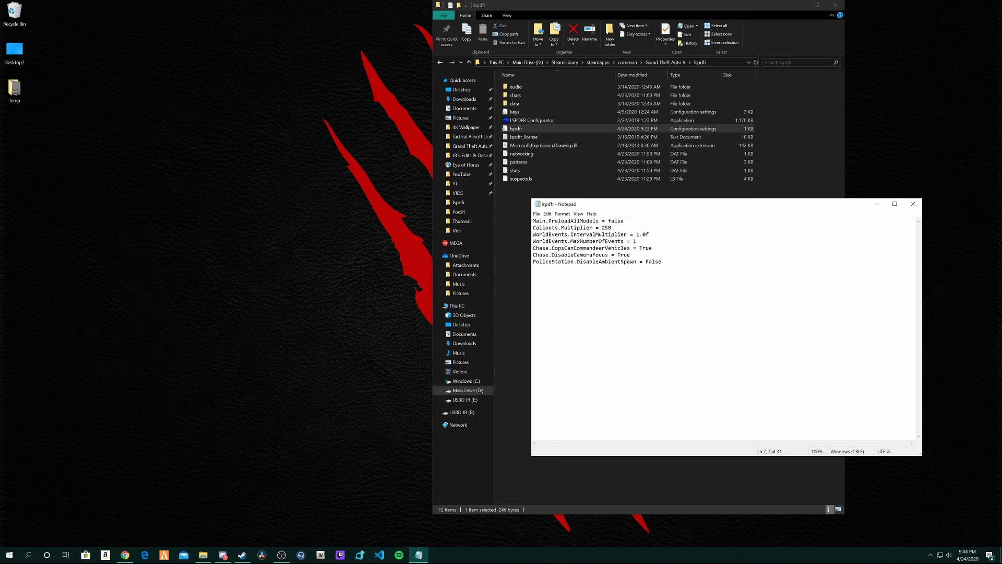
right_click(532, 210)
key("Escape")
key("shift+Up")
key("shift+Up")
key("shift+Up")
key("shift+Up")
key("shift+Up")
key("shift+Up")
key("Down")
key("Down")
left_click(914, 212)
Switch Chrome to the LSPDFR 0.4 Settings wiki page and scroll through its settings tables
left_click(125, 554)
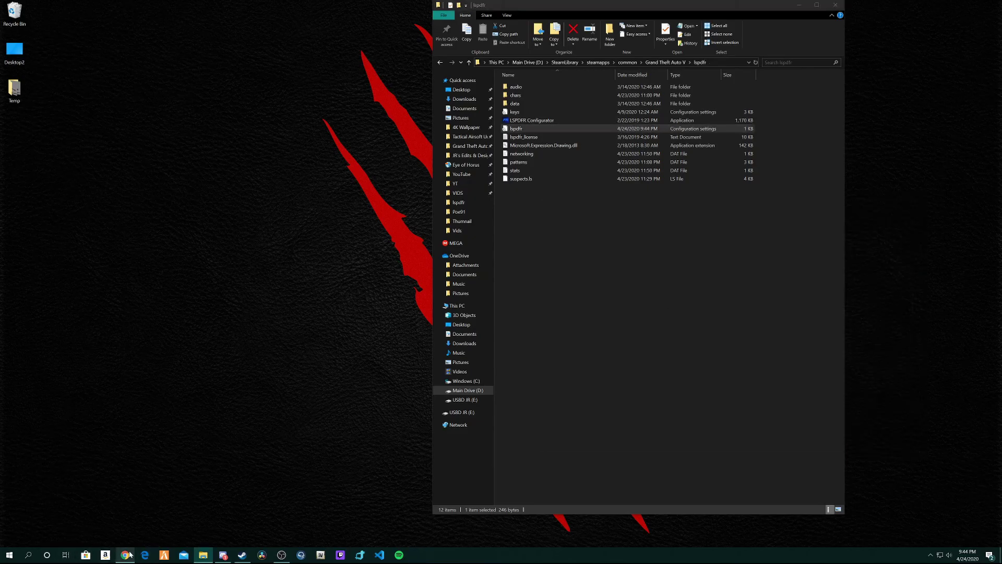
left_click(117, 6)
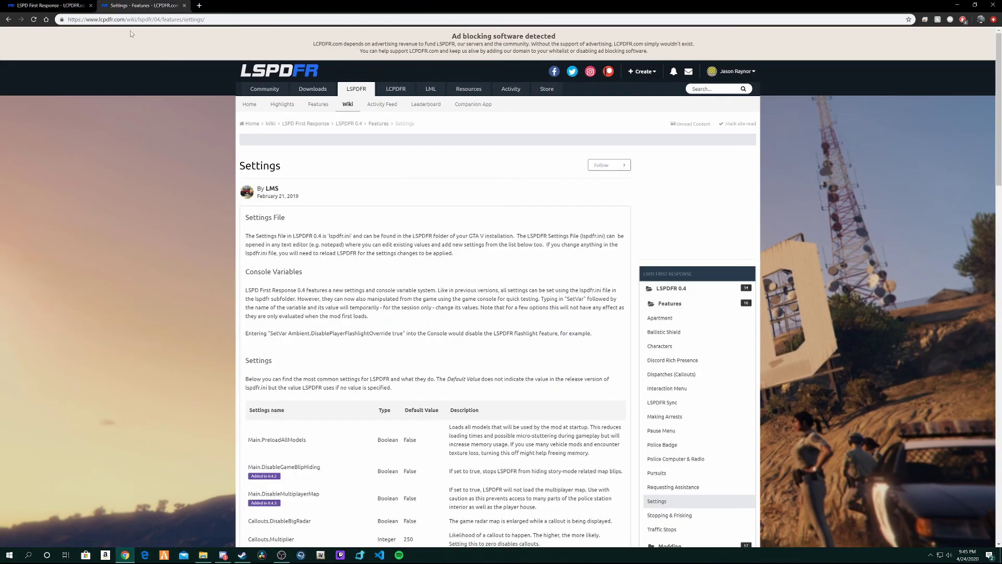
scroll(236, 160, "down", 5)
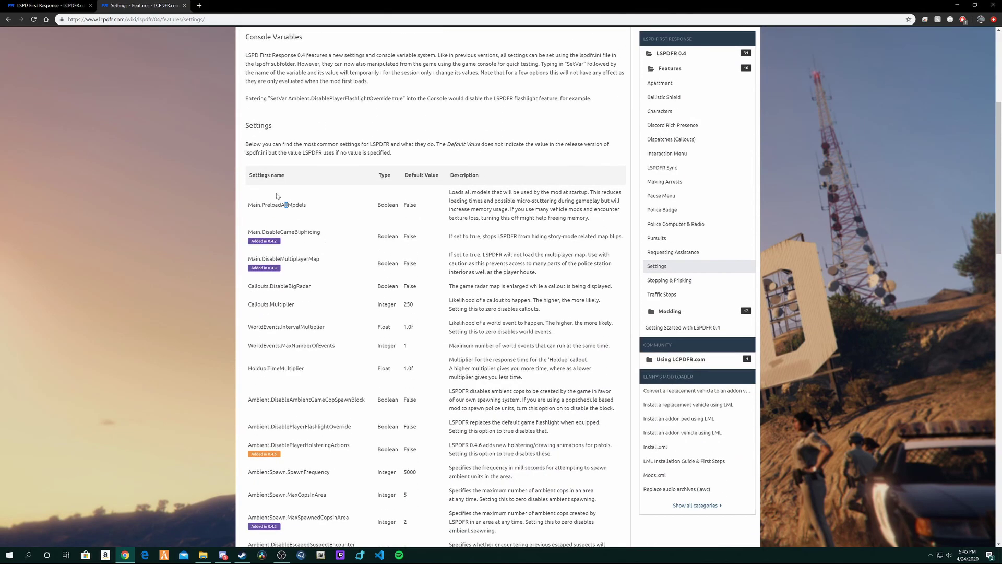
mouse_move(288, 204)
left_mouse_down()
mouse_move(265, 205)
mouse_move(305, 205)
mouse_move(248, 204)
mouse_move(277, 204)
left_mouse_up()
scroll(299, 225, "down", 1)
left_click(300, 226)
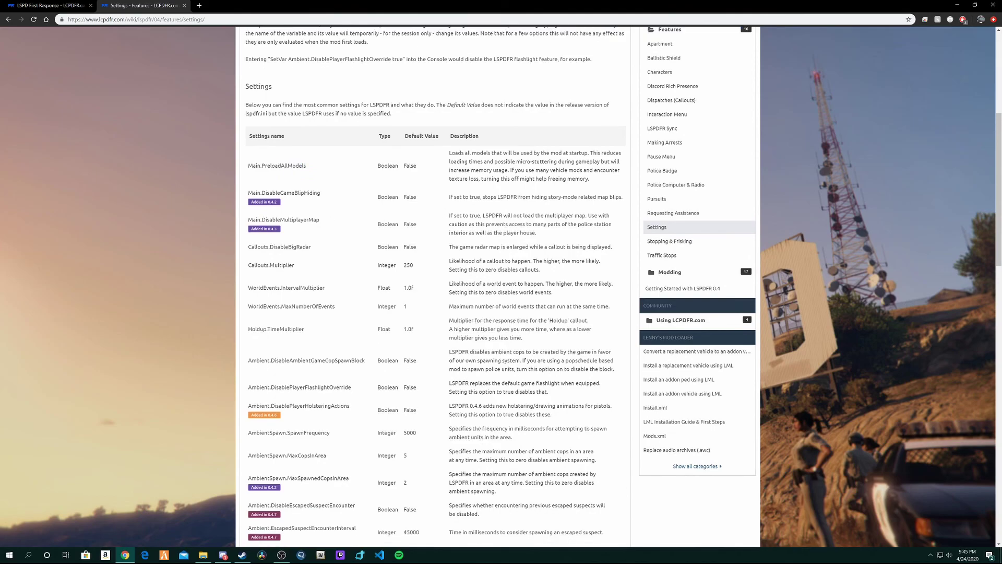
scroll(432, 339, "down", 8)
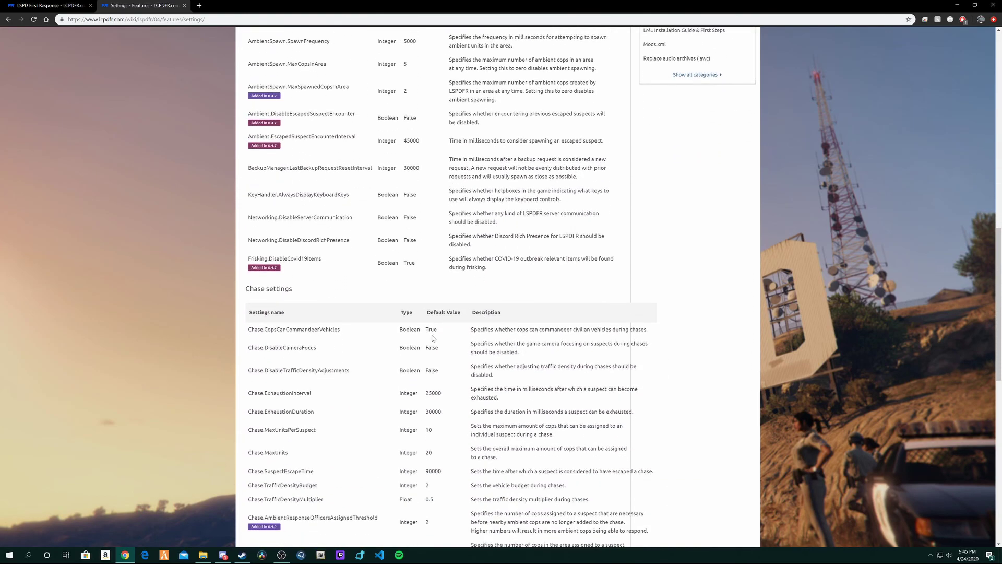
scroll(432, 338, "down", 5)
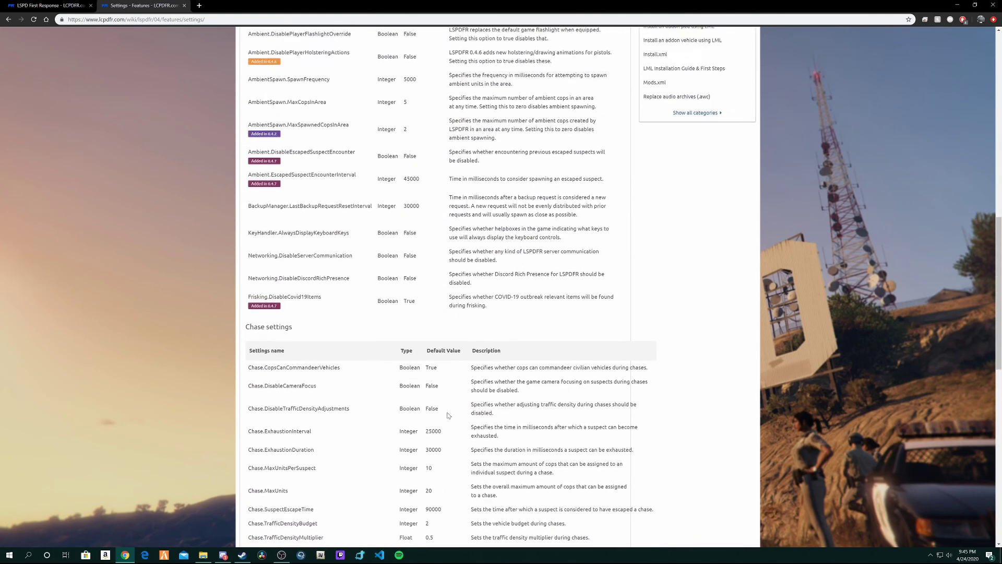
scroll(447, 415, "up", 15)
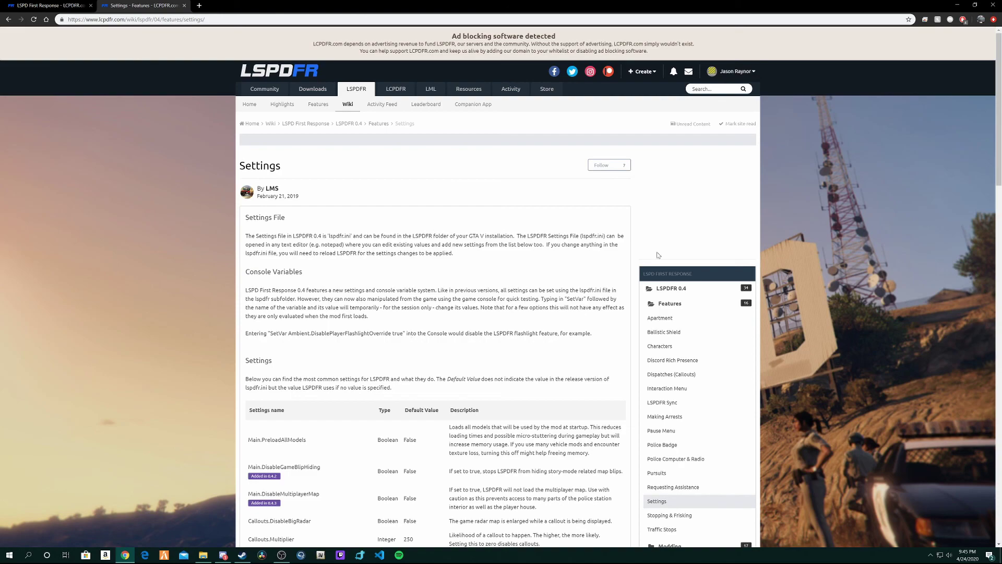
Minimize the browser and clear the selection in the lspdfr folder's 12-item file list
left_click(957, 5)
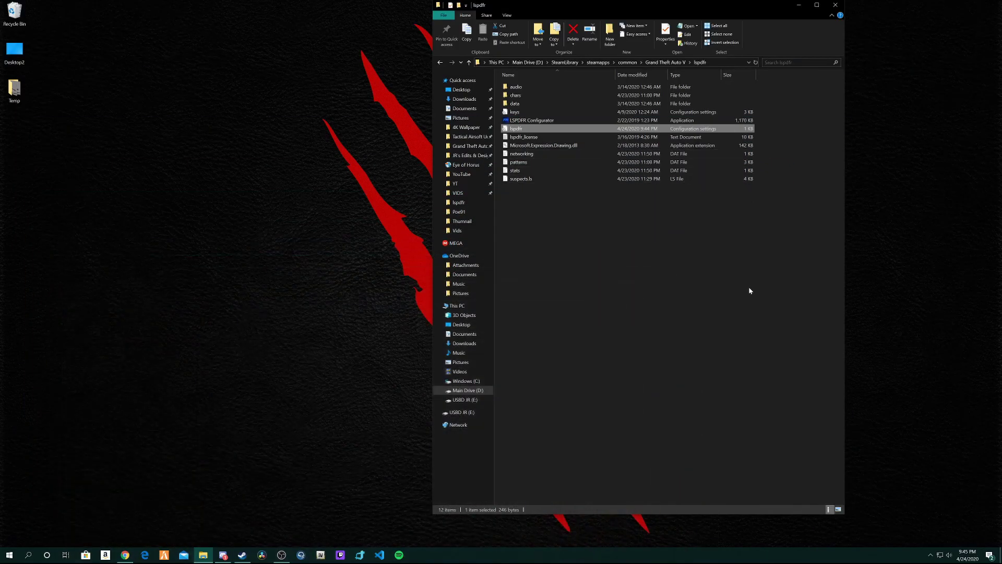
left_click(665, 299)
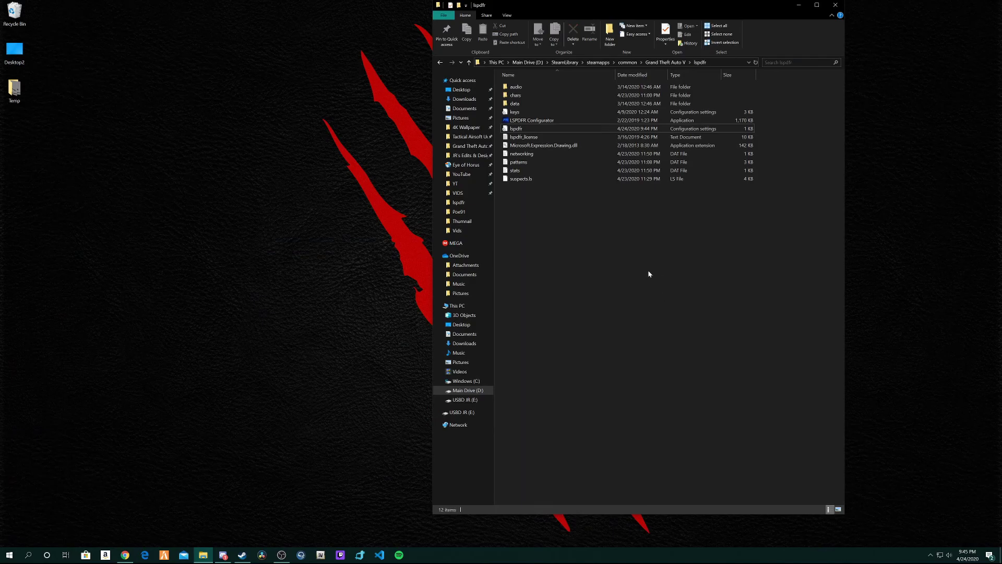